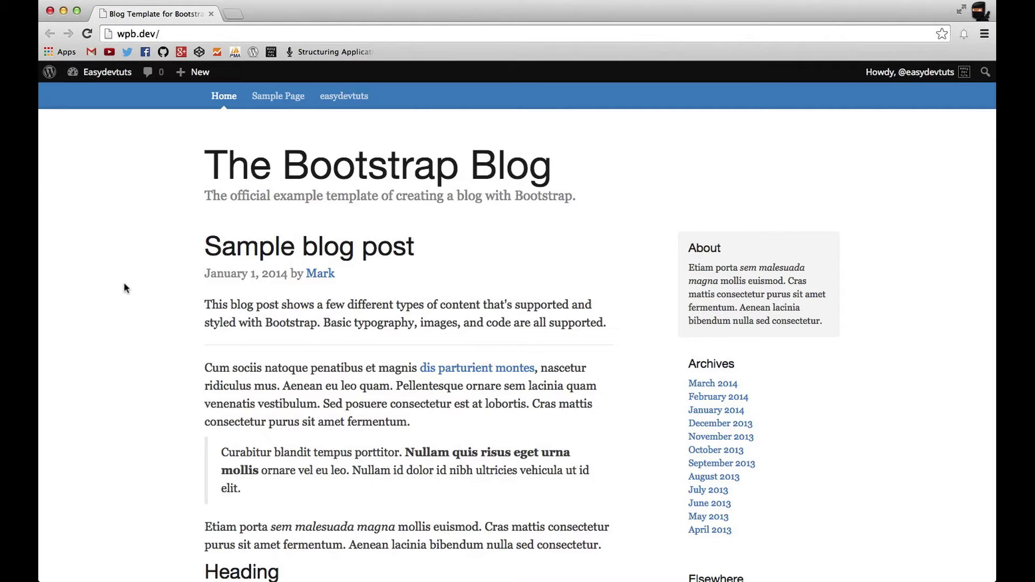
# Select the heading text 'The Bootstrap Blog' on the blog's front page
pyautogui.click(212, 158)
pyautogui.moveTo(212, 158); pyautogui.dragTo(550, 163)
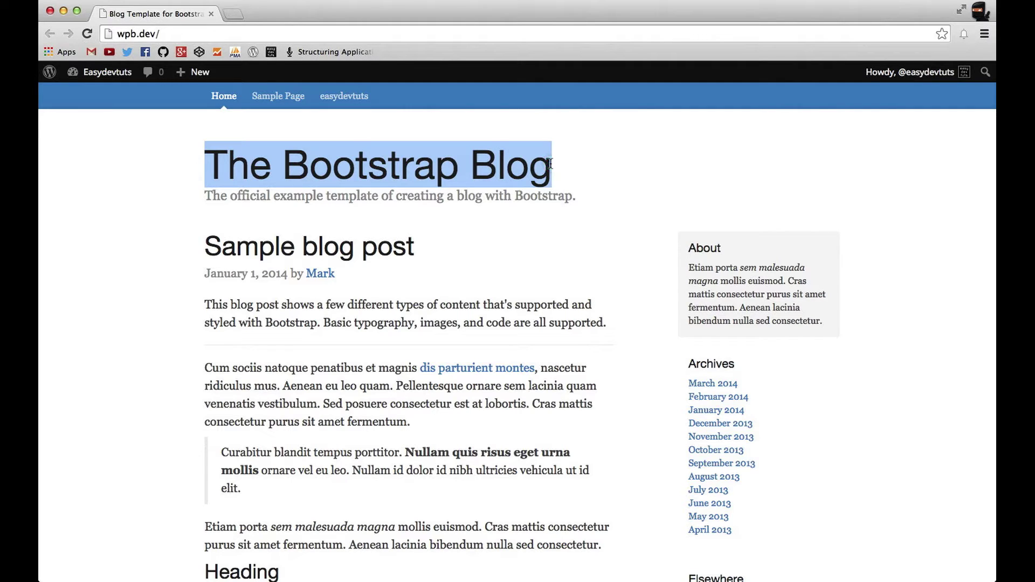
# Set the Site Title in General Settings to 'The Bootstrap Blog' and save the changes
pyautogui.moveTo(105, 71)
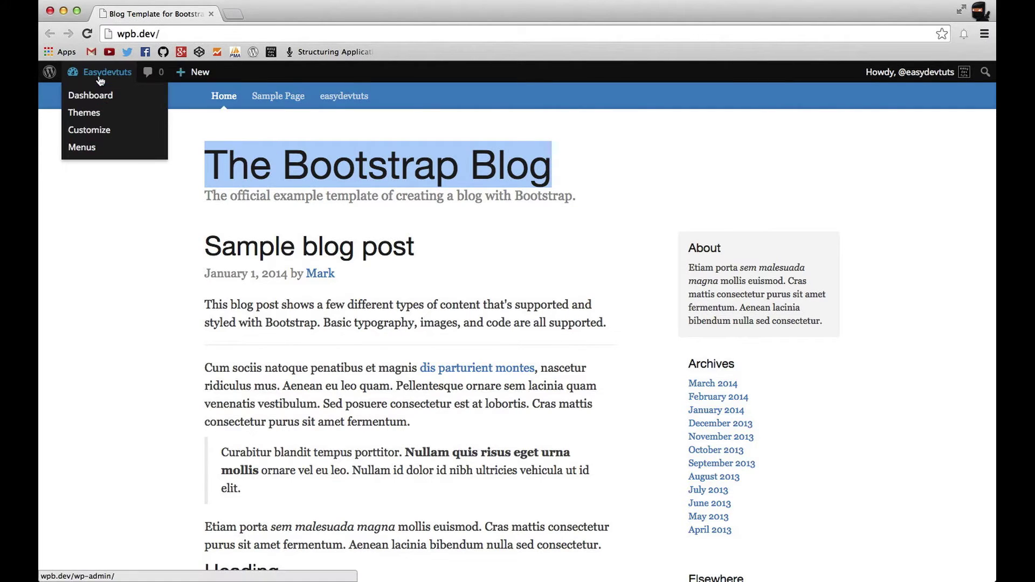
pyautogui.click(98, 96)
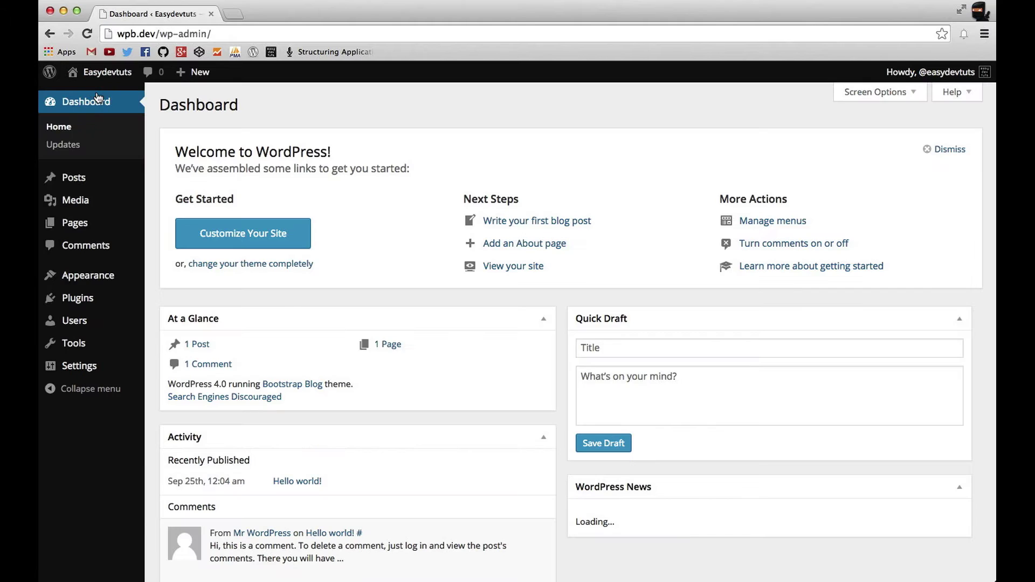
pyautogui.moveTo(115, 374)
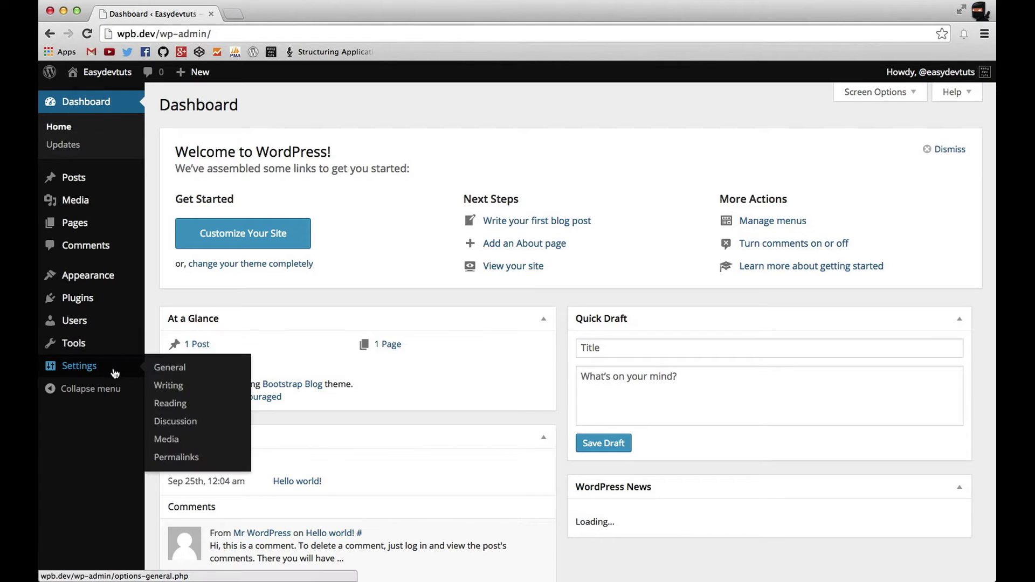
pyautogui.click(197, 371)
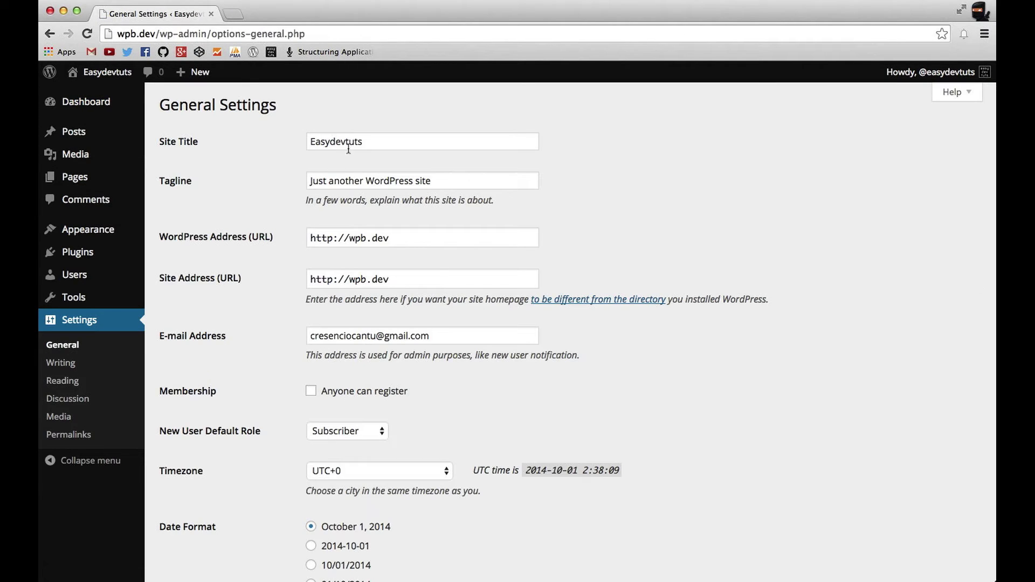
pyautogui.moveTo(372, 141); pyautogui.dragTo(289, 141)
pyautogui.write('The Bootstrap Blog')
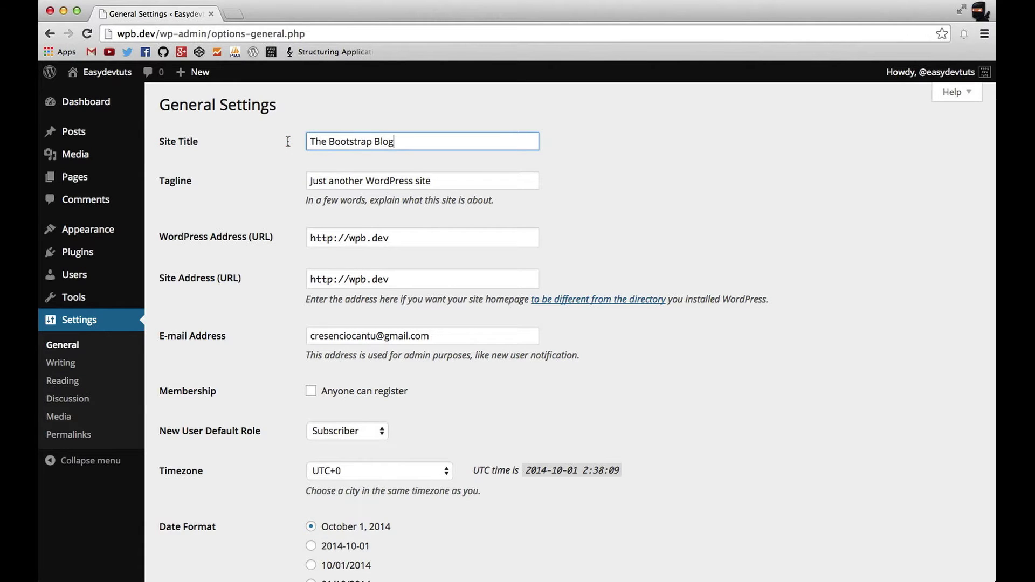
pyautogui.scroll(-5, 288, 142)
pyautogui.click(192, 517)
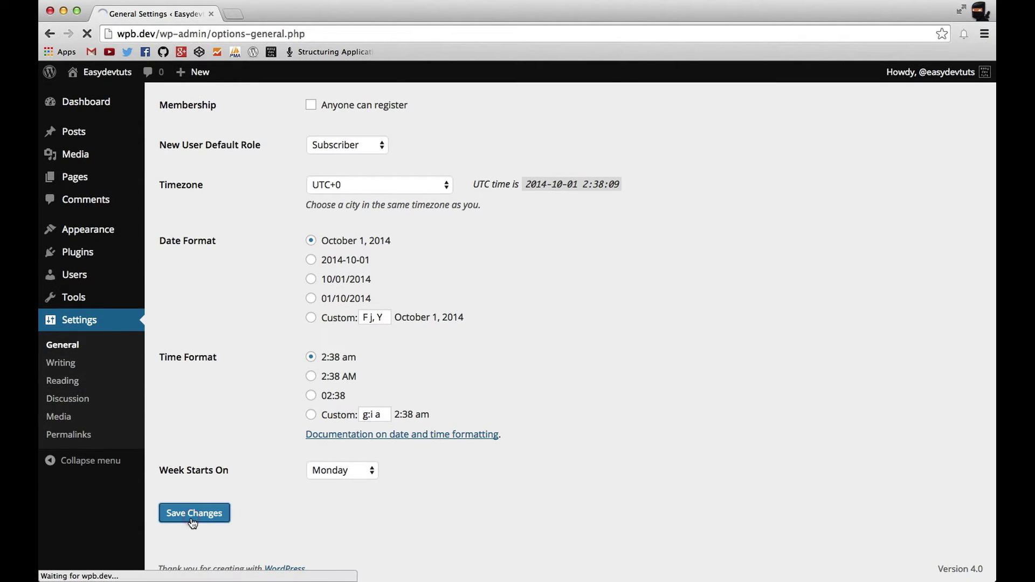
# Visit the blog's front page, then switch to index.php in the code editor
pyautogui.moveTo(100, 73)
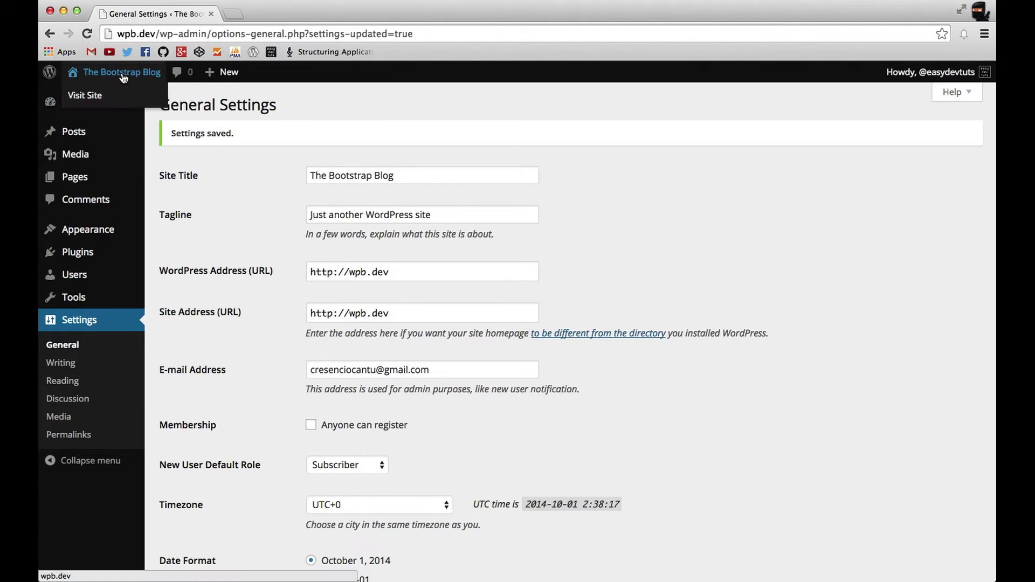
pyautogui.click(99, 96)
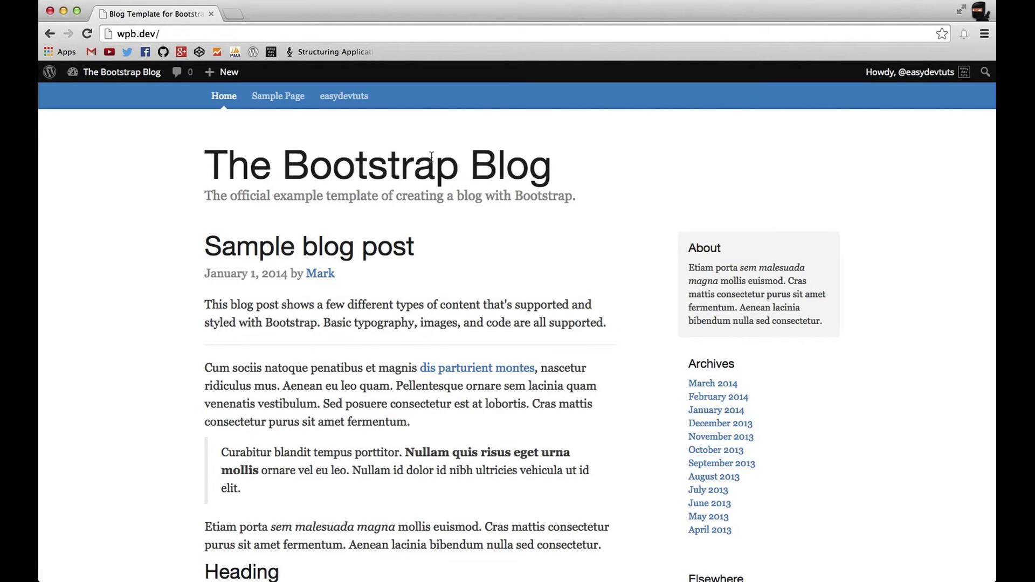
pyautogui.press('super+Tab')
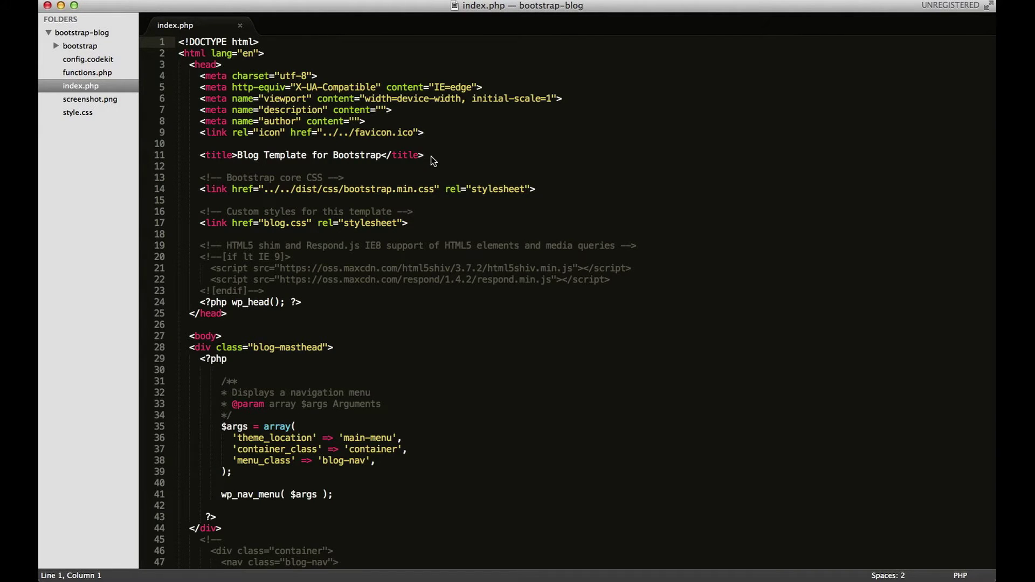
# Replace the hardcoded 'The Bootstrap Blog' in the line 60 heading with an empty PHP tag
pyautogui.scroll(-15, 351, 274)
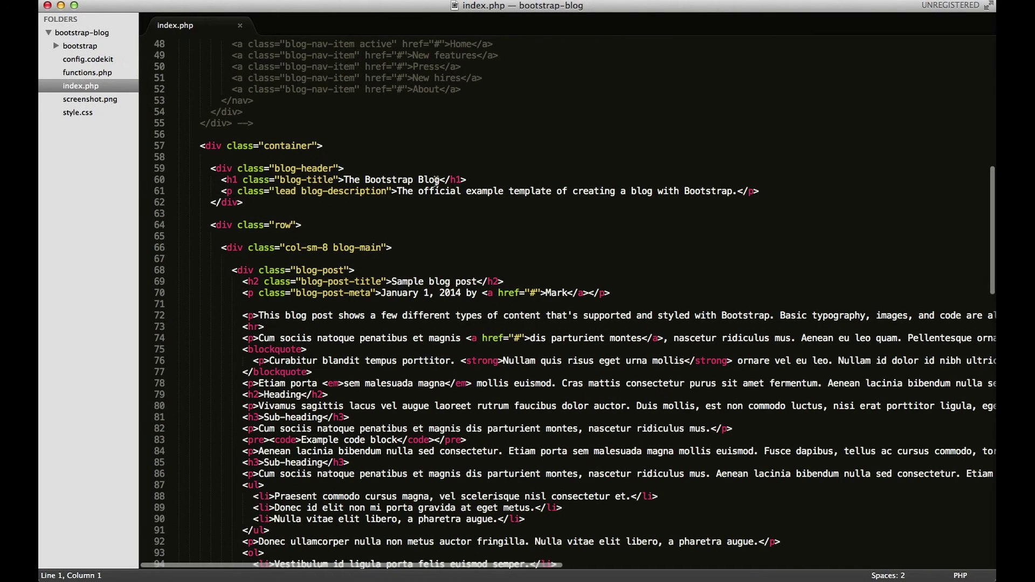
pyautogui.moveTo(438, 180); pyautogui.dragTo(343, 179)
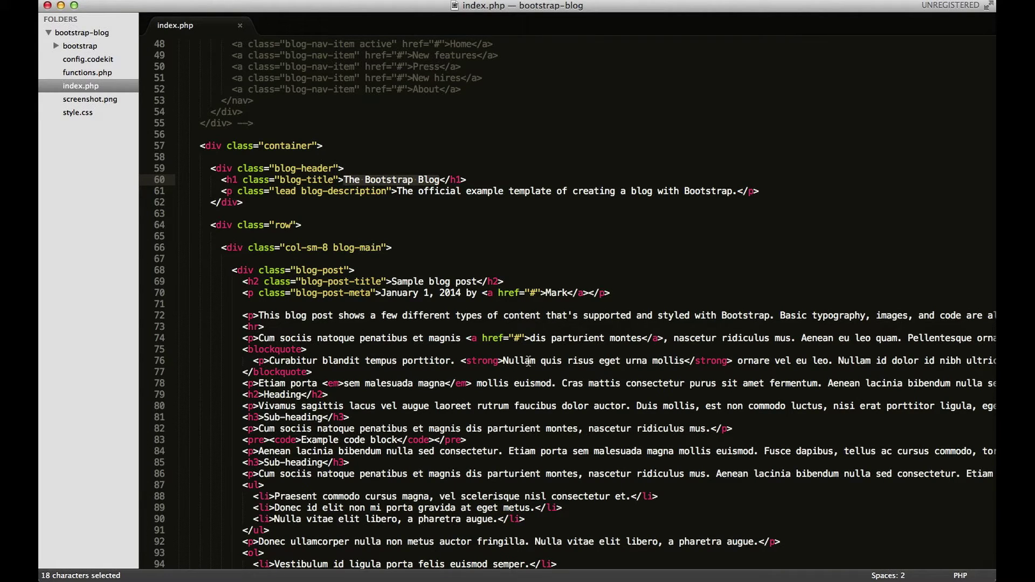
pyautogui.write('php')
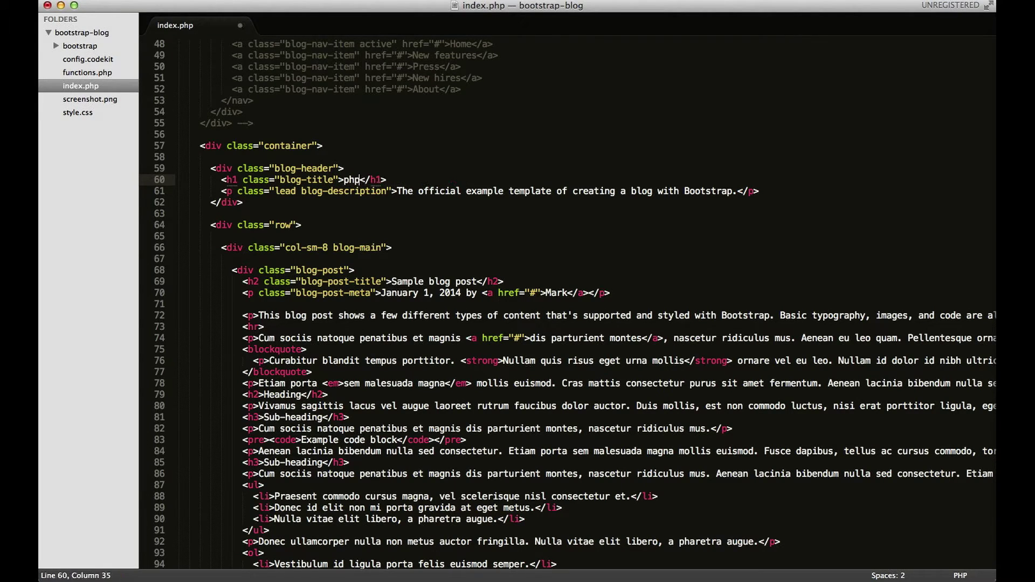
pyautogui.press('Tab')
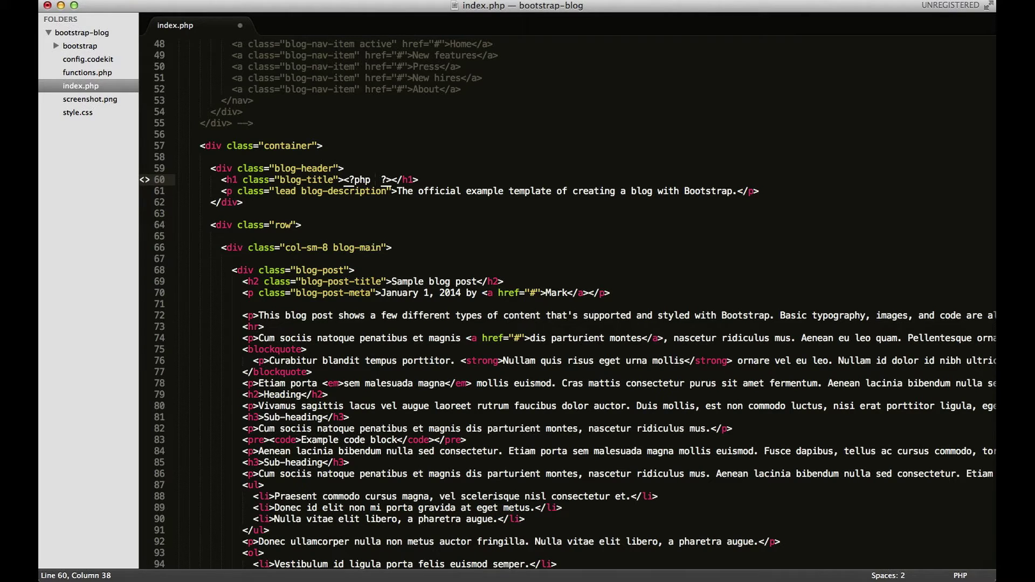
pyautogui.press('super+equal')
pyautogui.press('super+equal')
pyautogui.press('super+equal')
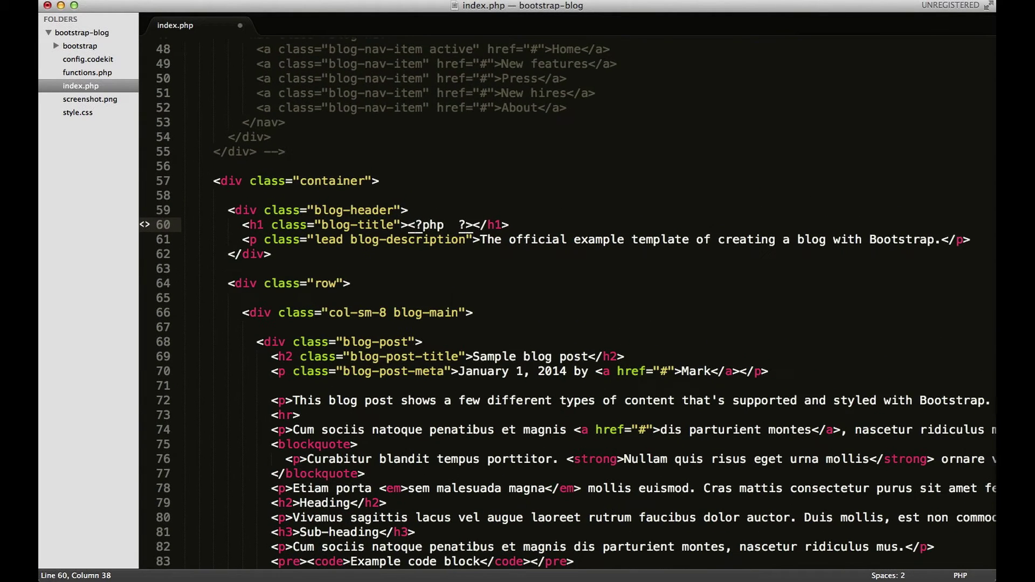
# Fill the PHP tag with bloginfo('name') and save index.php
pyautogui.write('blogin')
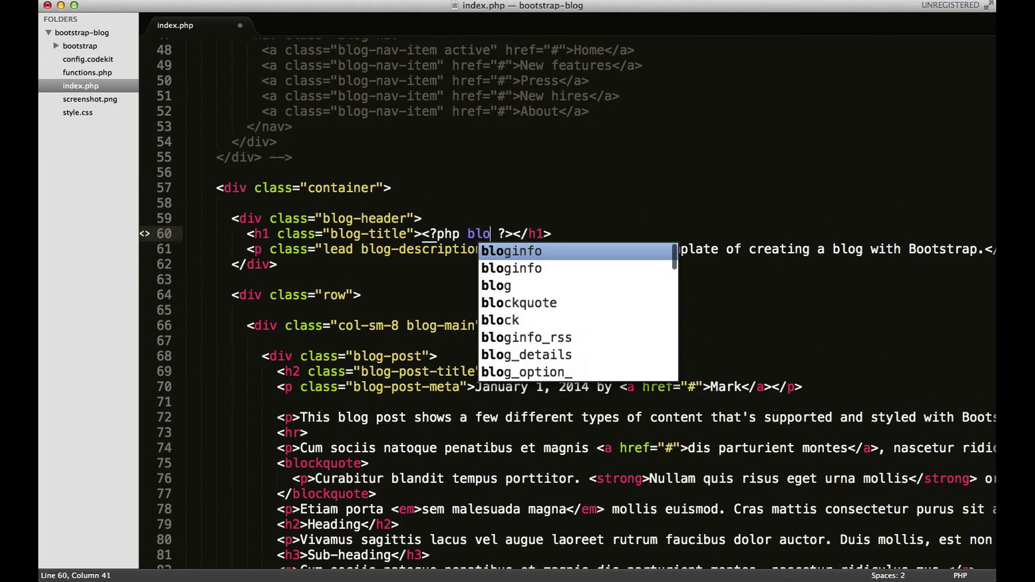
pyautogui.press('Tab')
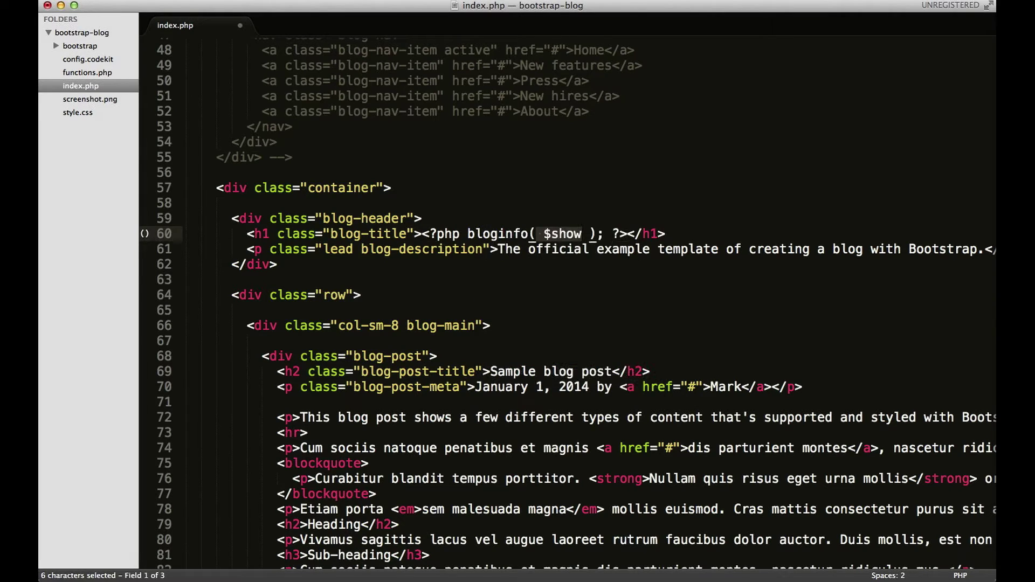
pyautogui.press('BackSpace')
pyautogui.press('Delete')
pyautogui.write("'")
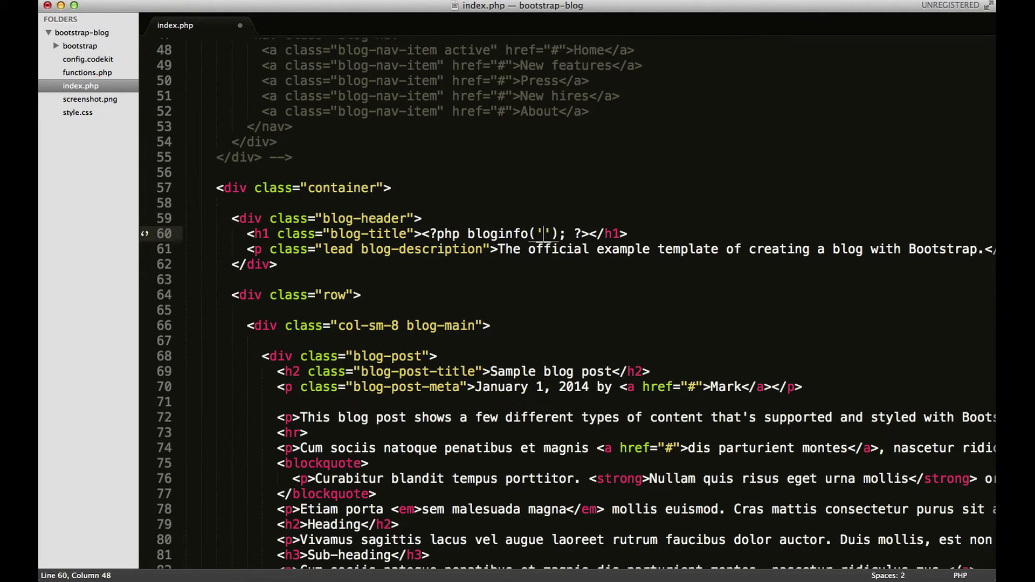
pyautogui.write('name')
pyautogui.press('Right')
pyautogui.press('Right')
pyautogui.press('Right')
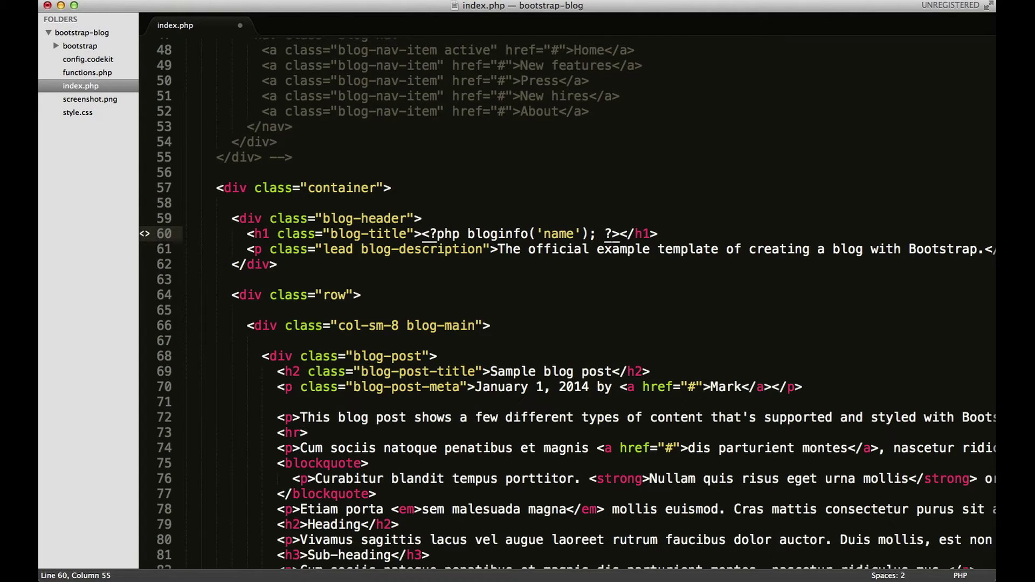
pyautogui.press('super+s')
# Reload the blog front page to check the heading, then return to the admin Dashboard
pyautogui.press('super+Tab')
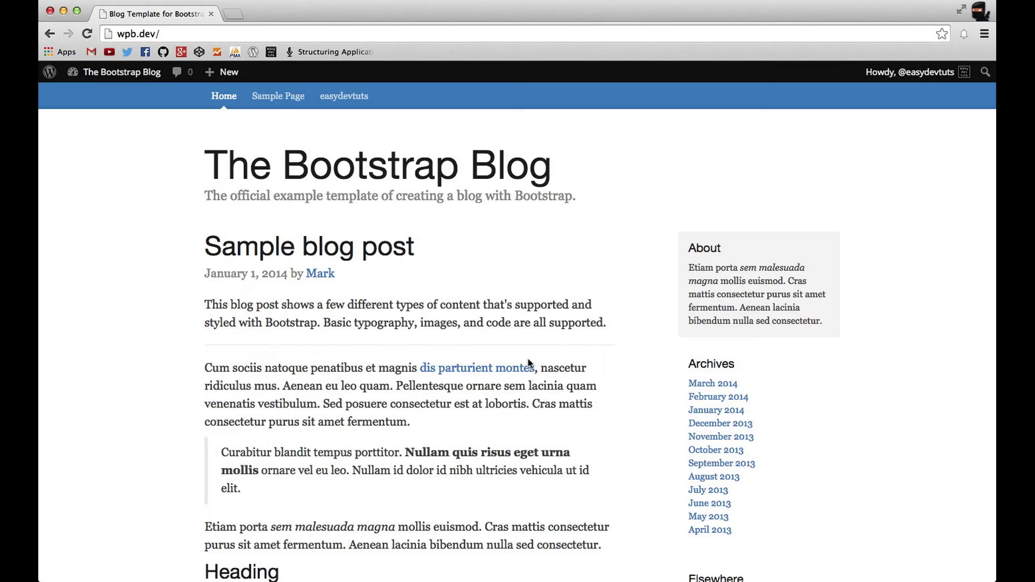
pyautogui.click(82, 32)
pyautogui.moveTo(108, 76)
pyautogui.click(98, 96)
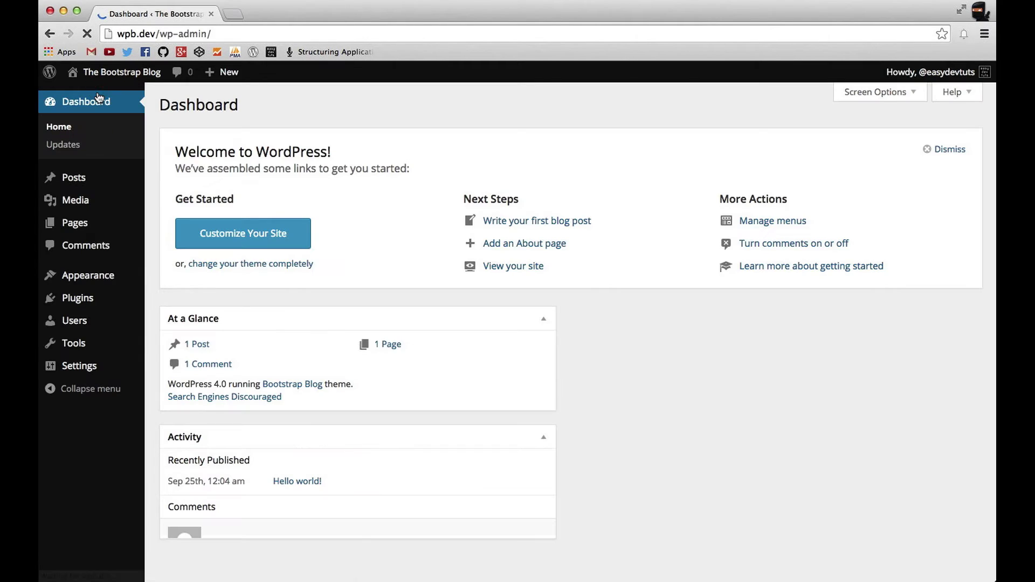
# Change the Site Title in General Settings to 'The Bootstrap Blog!' and save
pyautogui.moveTo(108, 376)
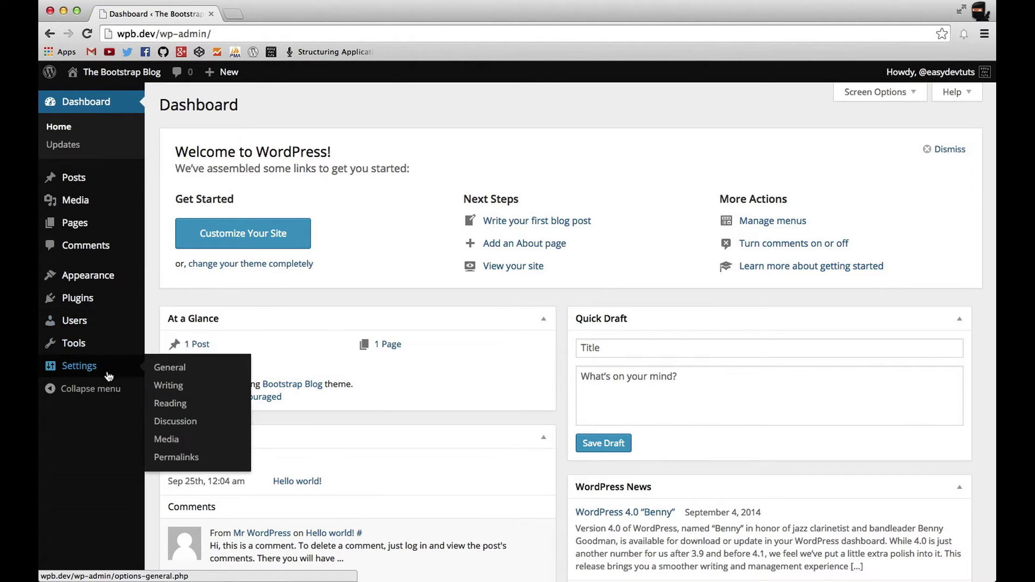
pyautogui.click(184, 368)
pyautogui.click(415, 144)
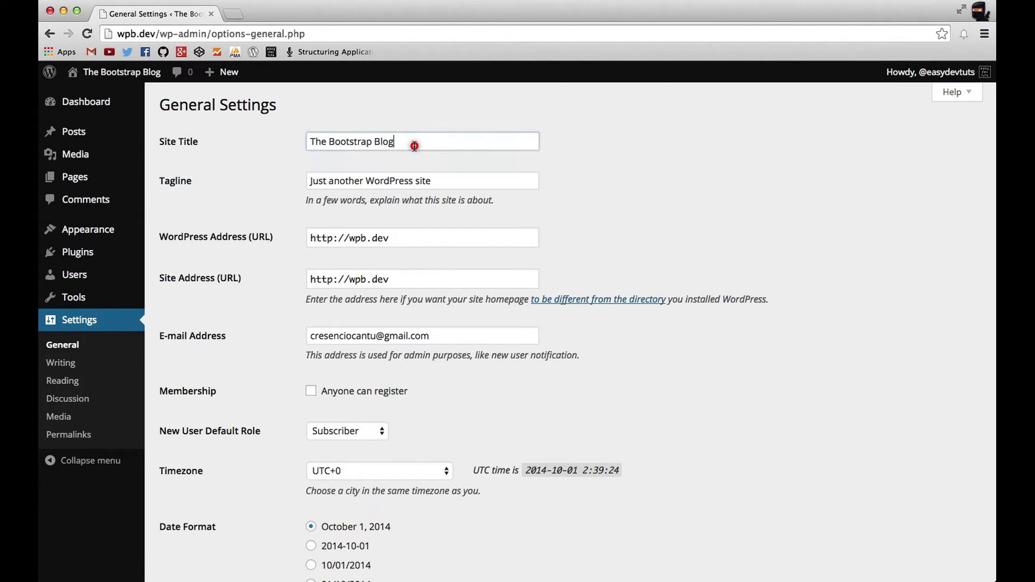
pyautogui.write('!')
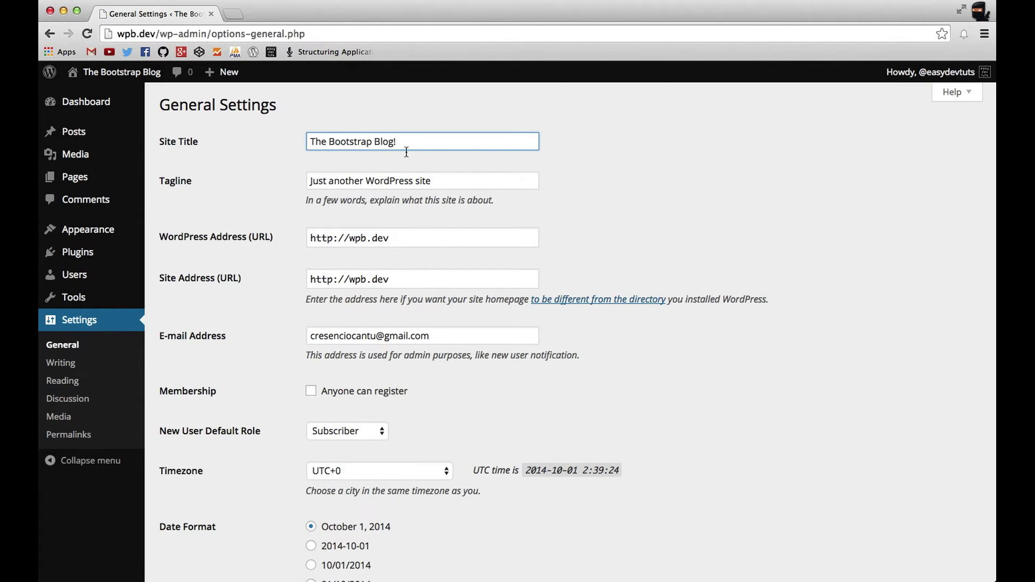
pyautogui.scroll(-5, 289, 296)
pyautogui.click(215, 510)
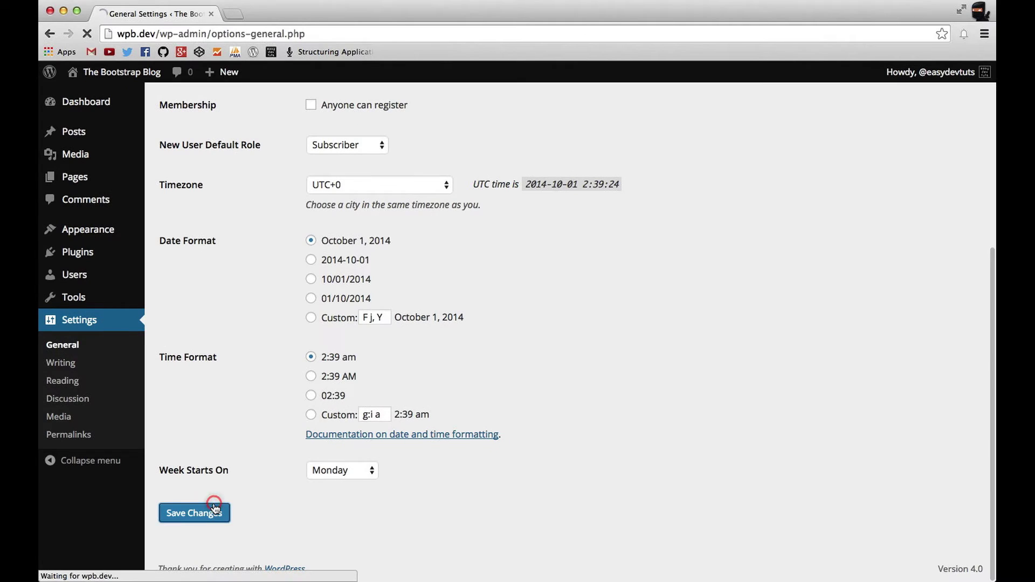
# Visit the front page and select the 'The Bootstrap Blog!' heading and the subtitle below it
pyautogui.moveTo(110, 73)
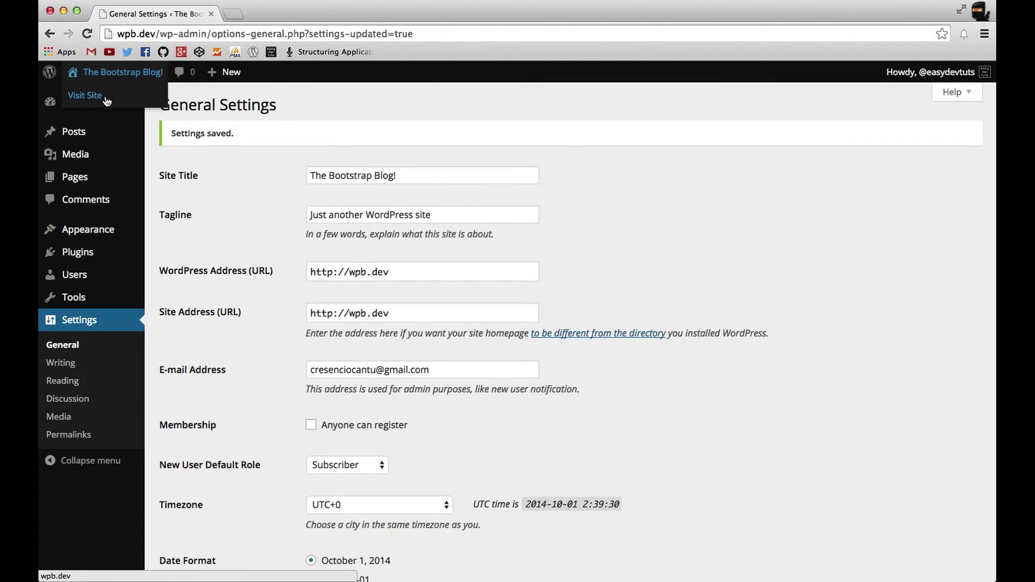
pyautogui.click(85, 96)
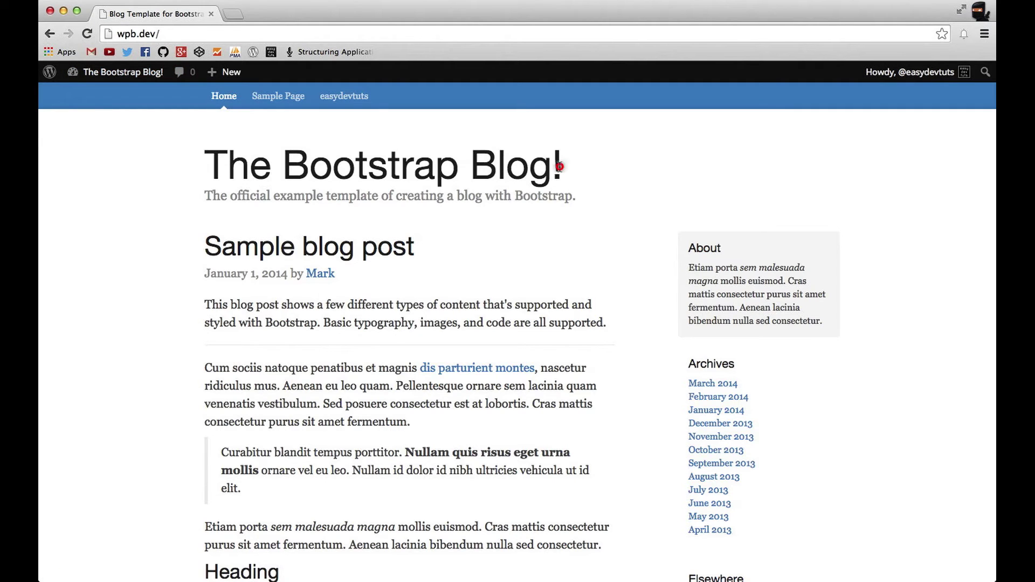
pyautogui.moveTo(559, 166); pyautogui.dragTo(197, 164)
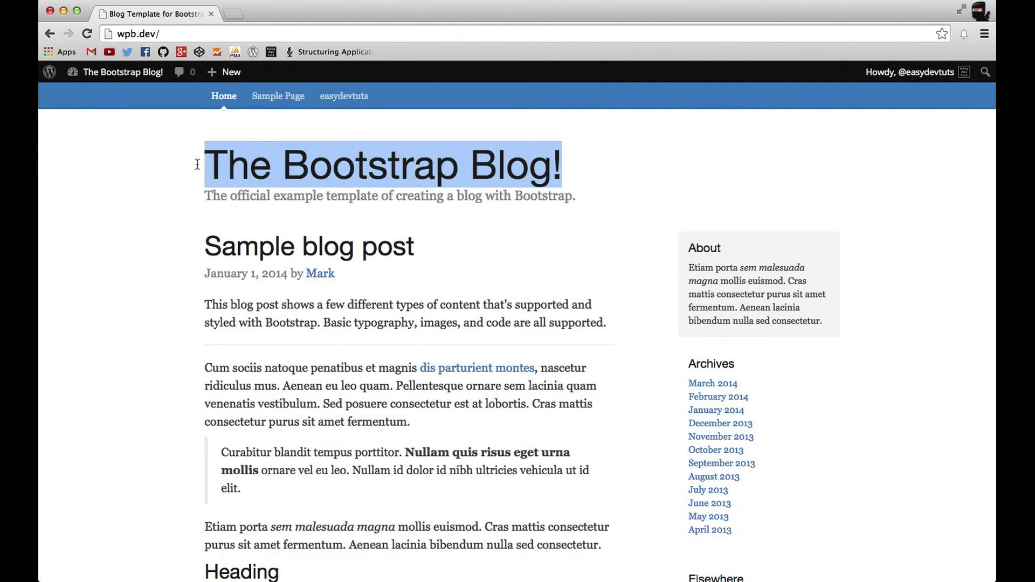
pyautogui.click(257, 228)
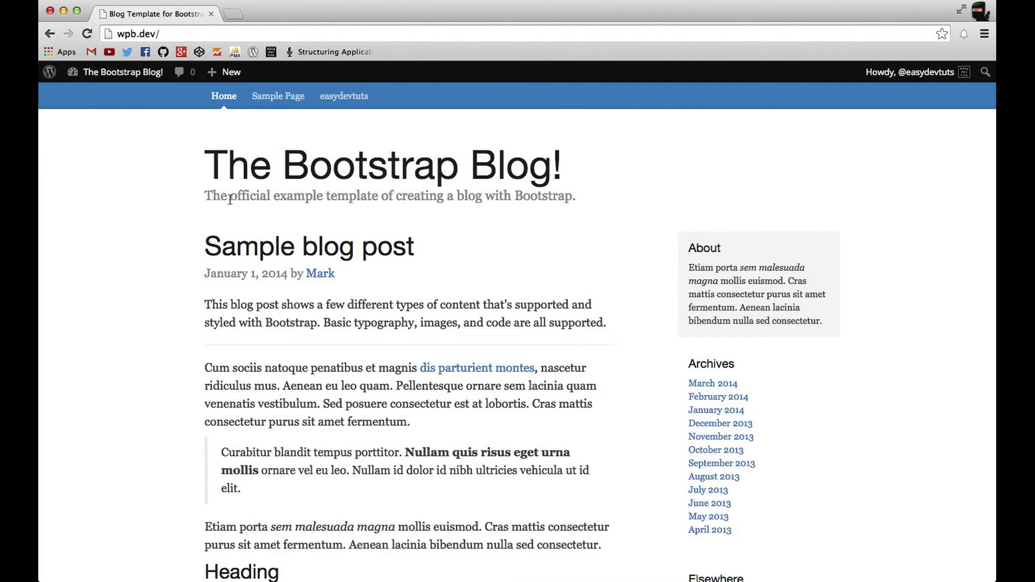
pyautogui.moveTo(210, 196); pyautogui.dragTo(586, 195)
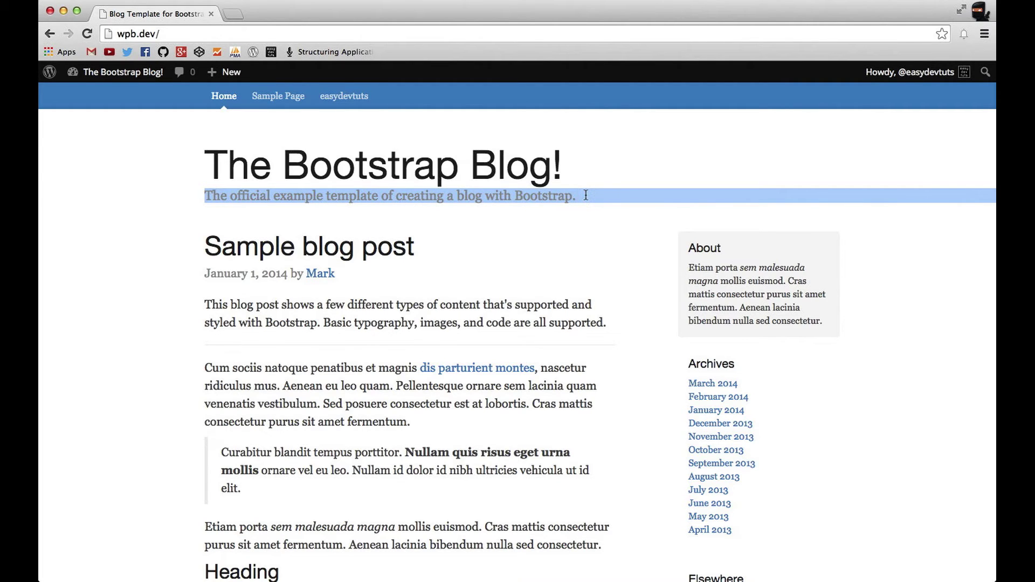
# Delete the hard-coded subtitle text from the line 61 paragraph in index.php
pyautogui.press('super+Tab')
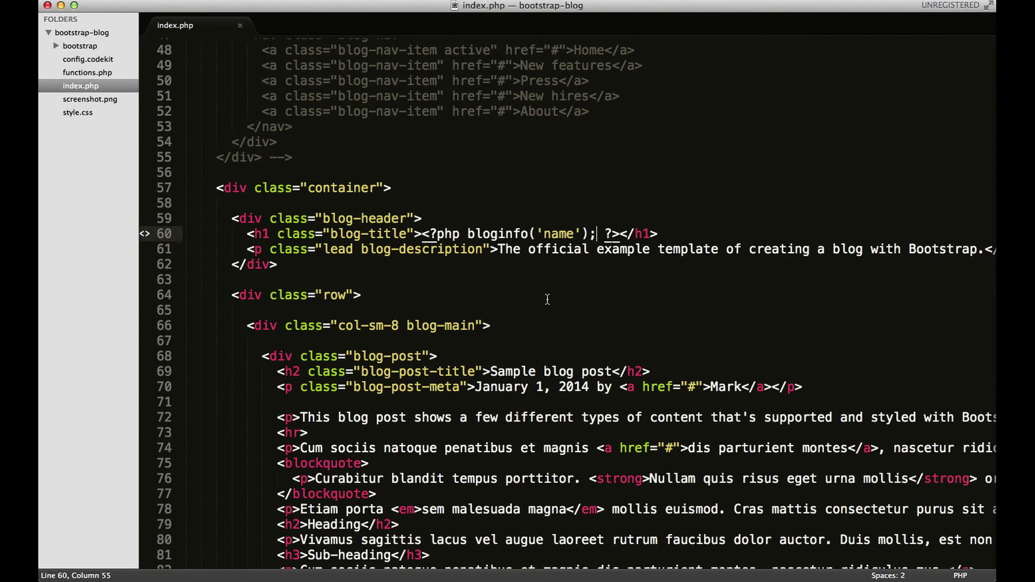
pyautogui.hscroll(5, 548, 296)
pyautogui.scroll(1, 548, 296)
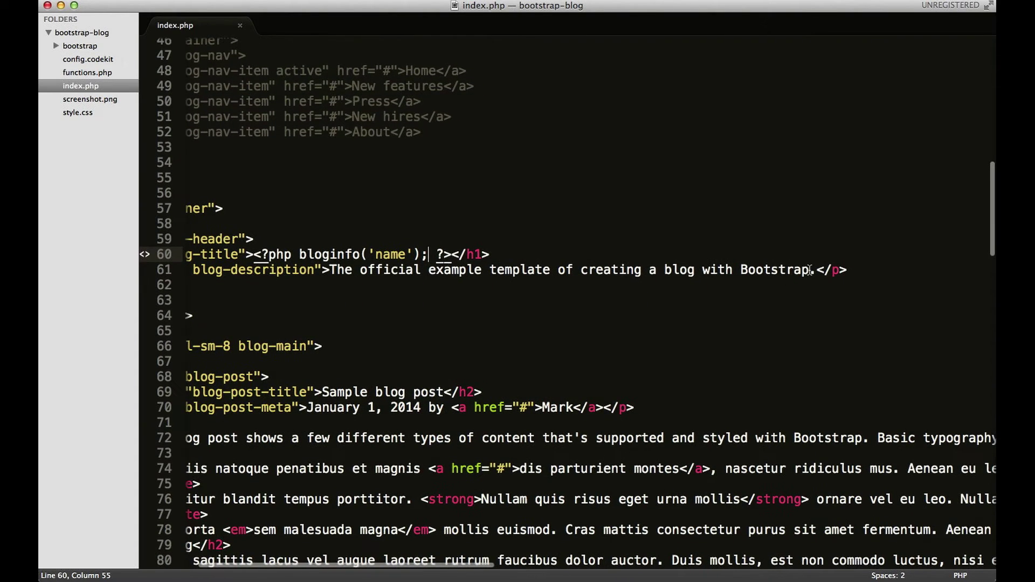
pyautogui.moveTo(810, 270); pyautogui.dragTo(408, 269)
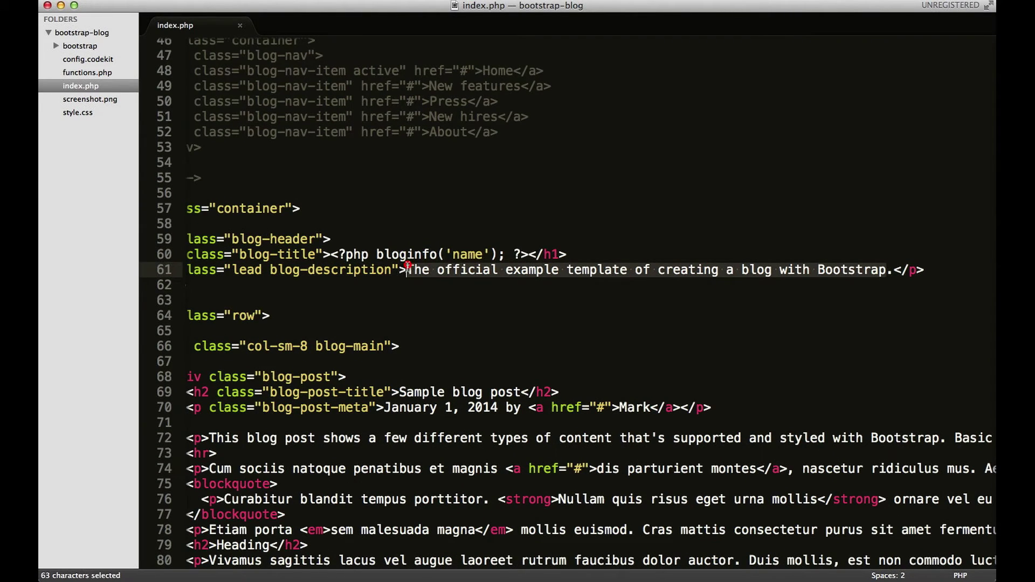
pyautogui.press('BackSpace')
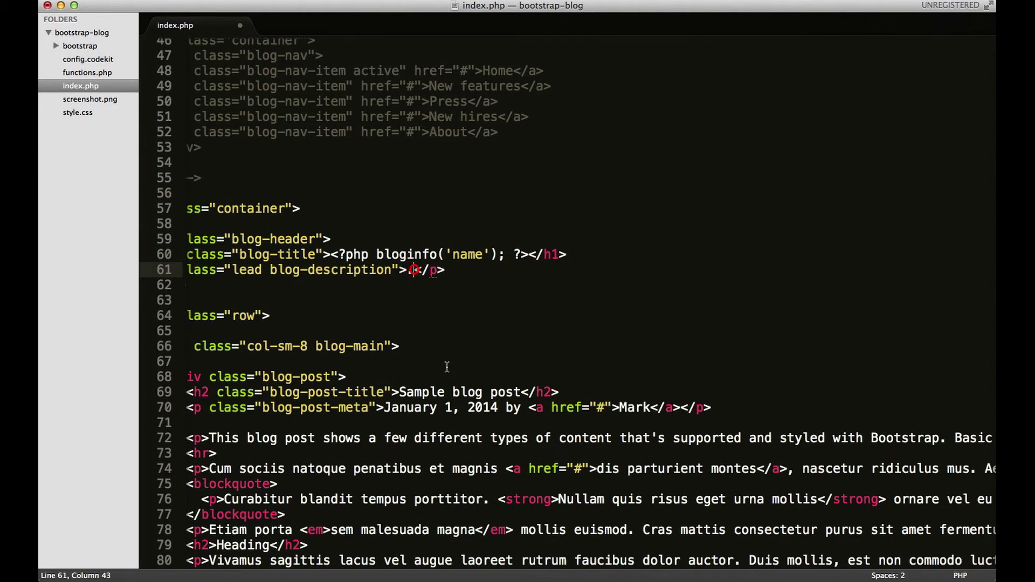
pyautogui.press('Delete')
# Insert <?php bloginfo('description'); ?> into the paragraph and save index.php
pyautogui.write('php')
pyautogui.press('Tab')
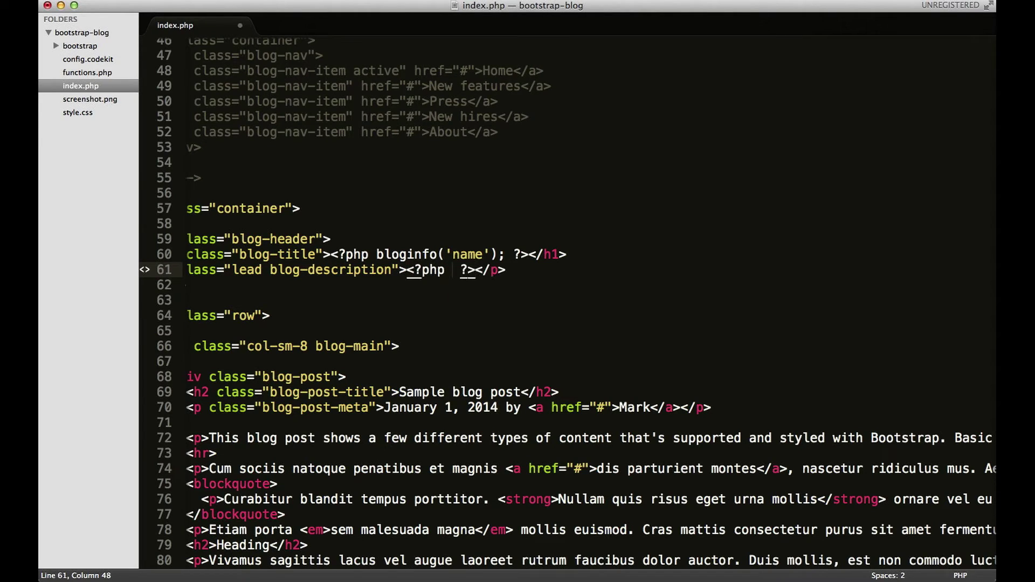
pyautogui.write('blo')
pyautogui.press('Tab')
pyautogui.press('BackSpace')
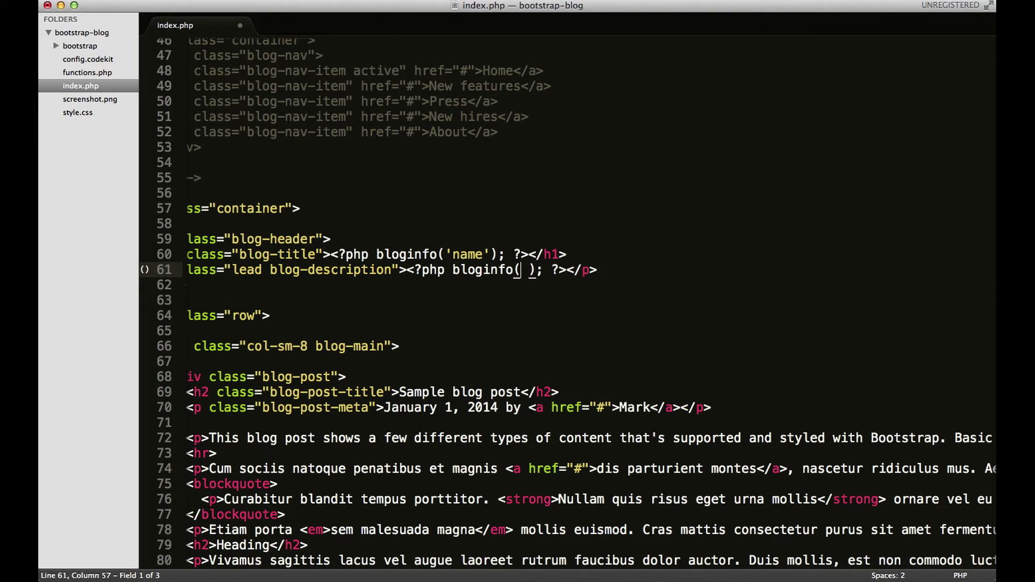
pyautogui.press('Delete')
pyautogui.write("'")
pyautogui.write('description')
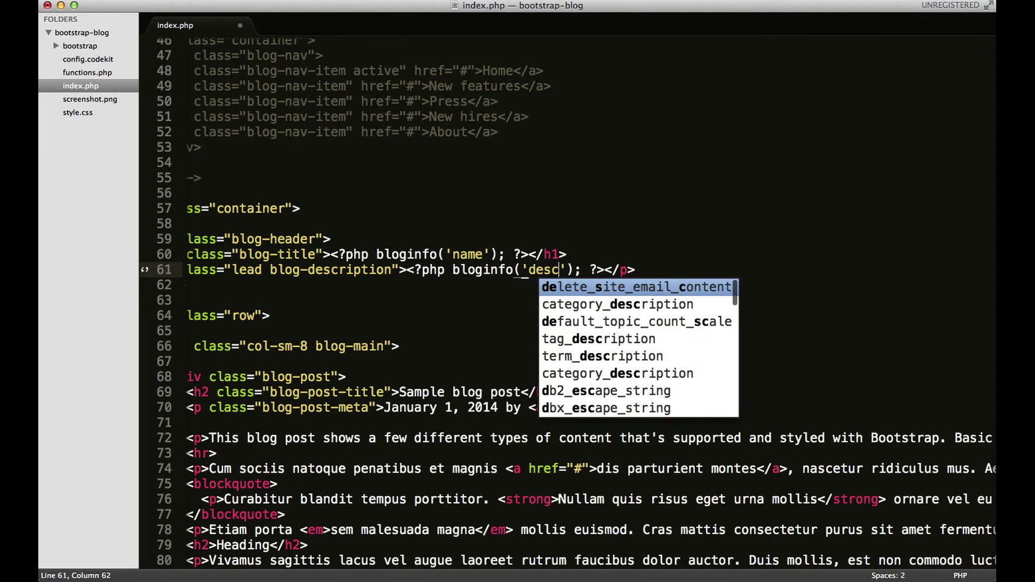
pyautogui.press('Right')
pyautogui.press('Right')
pyautogui.press('Right')
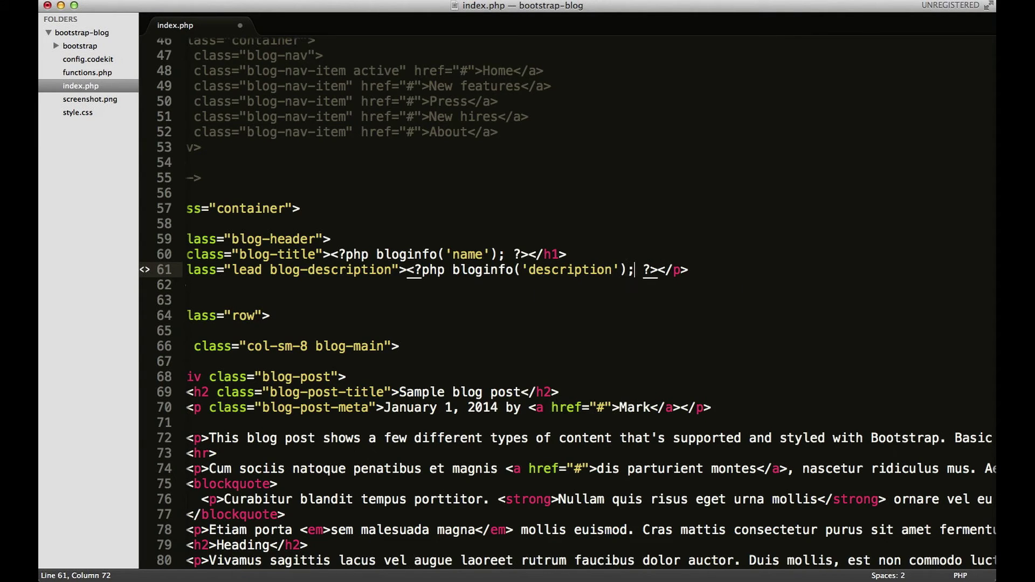
pyautogui.press('super+s')
pyautogui.press('super+Tab')
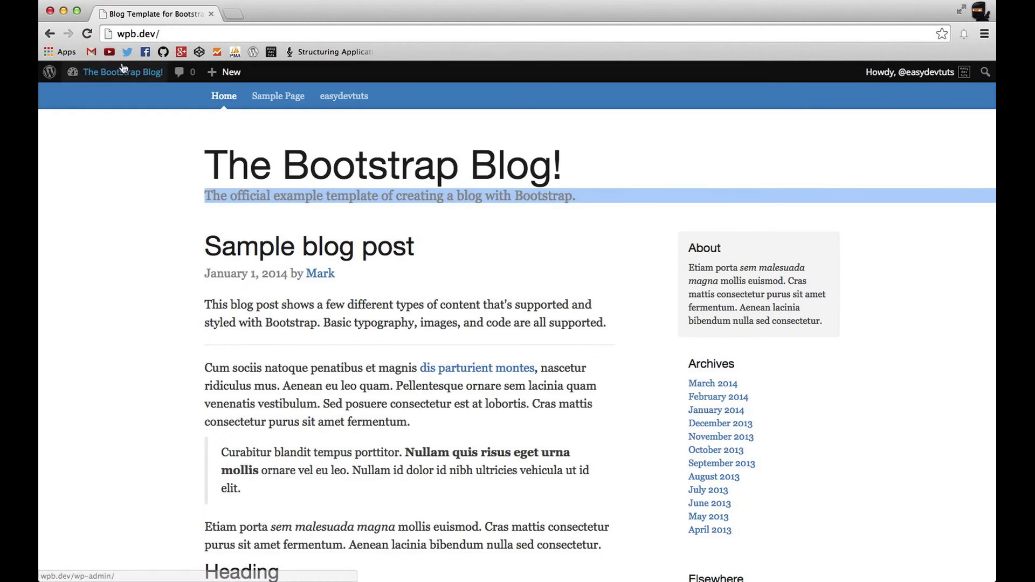
# Reload the front page, select the tagline 'Just another WordPress site', and return to the Dashboard
pyautogui.click(87, 33)
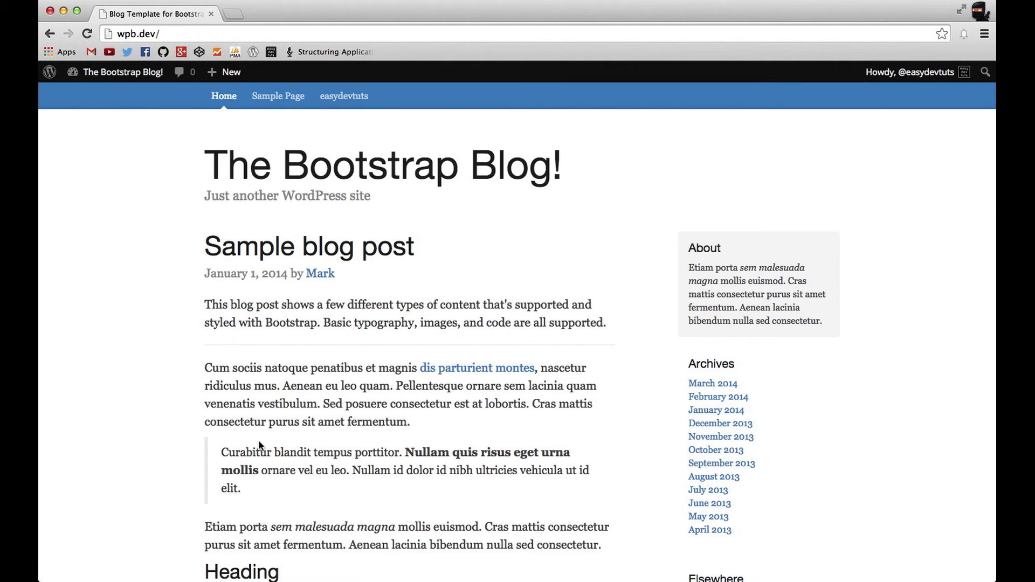
pyautogui.moveTo(210, 198); pyautogui.dragTo(393, 192)
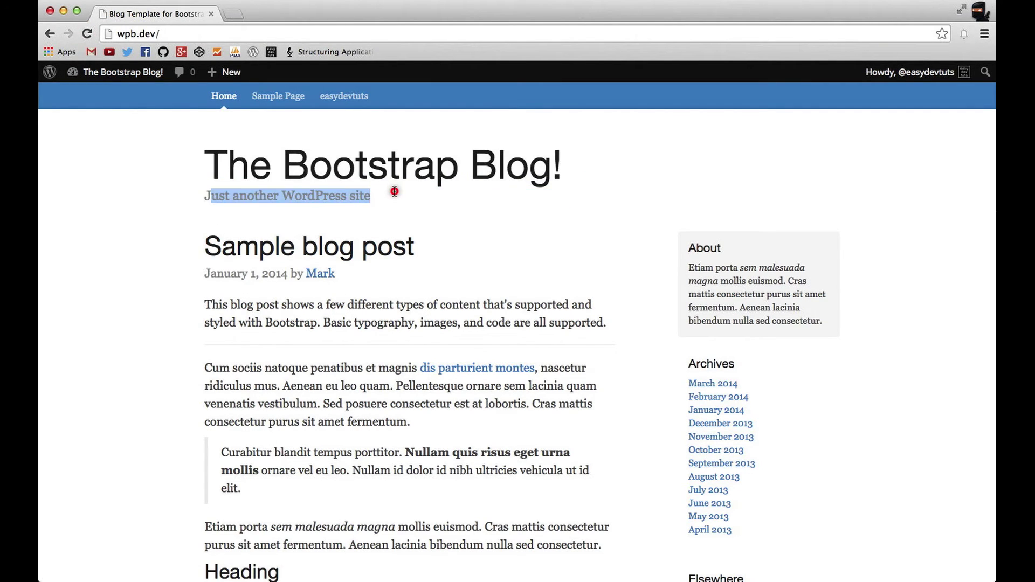
pyautogui.moveTo(111, 71)
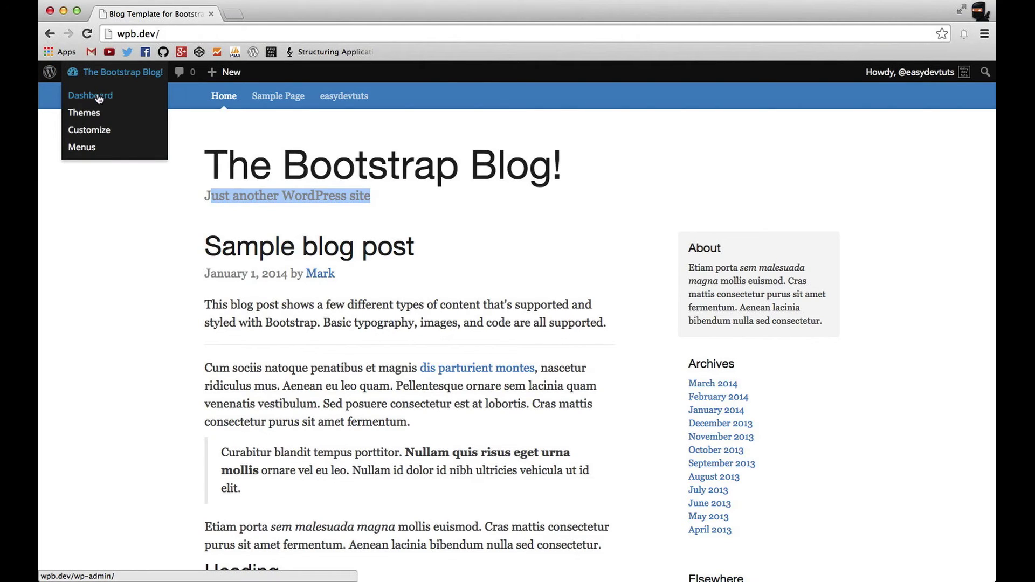
pyautogui.click(110, 96)
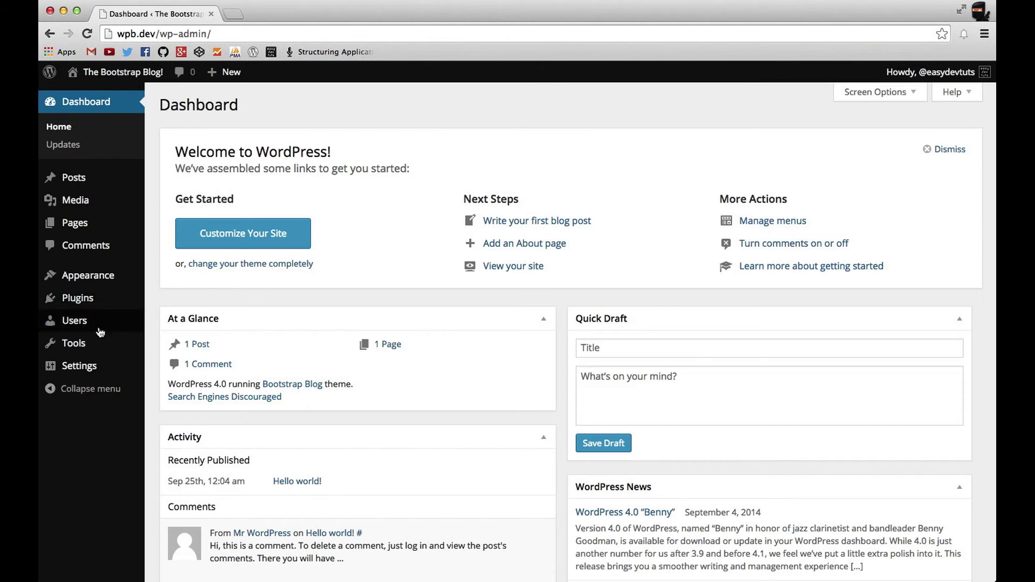
pyautogui.moveTo(103, 367)
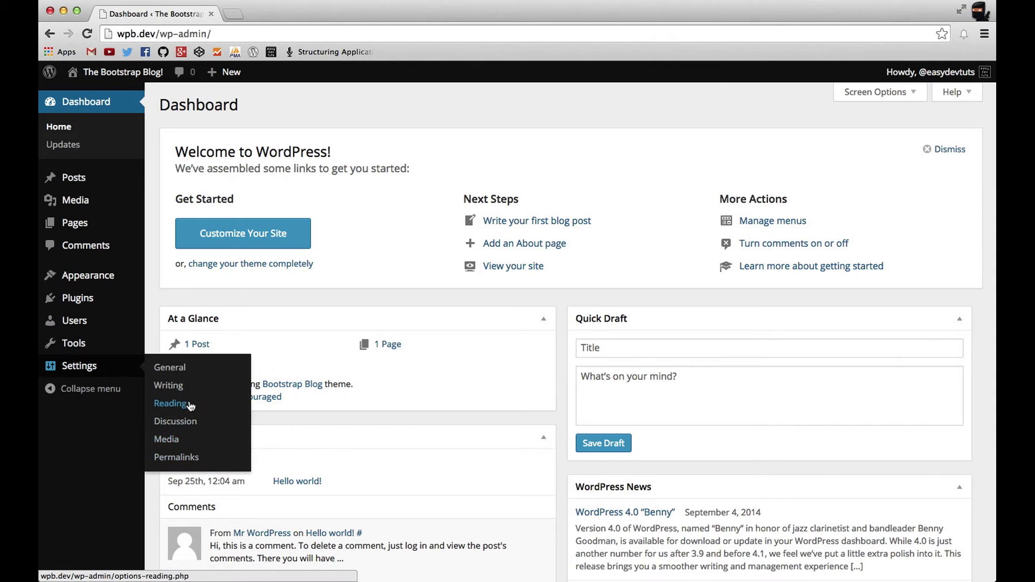
# Set the Tagline to 'The official example template of creating a blog with Bootstrap.' and save
pyautogui.click(187, 366)
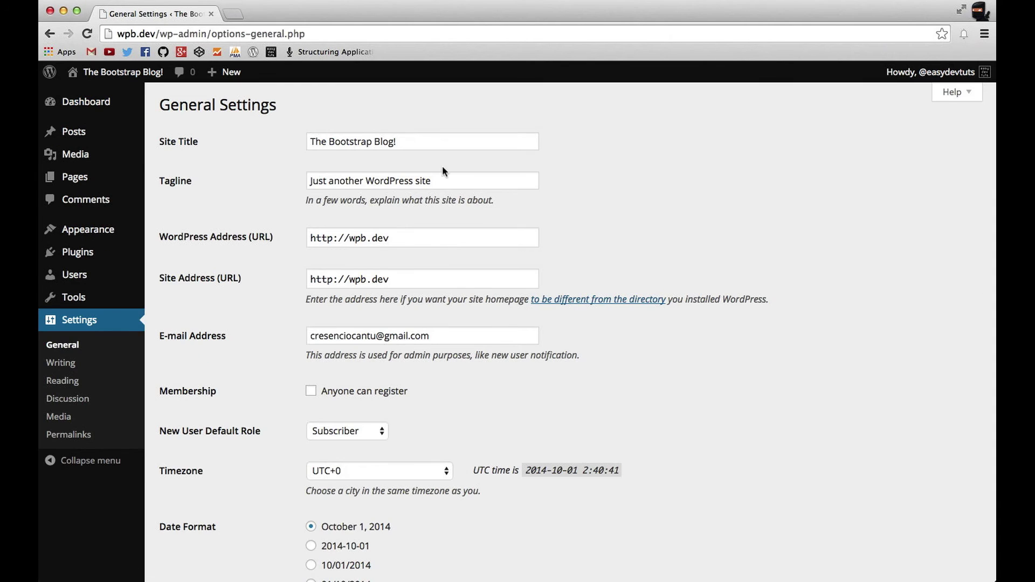
pyautogui.moveTo(450, 180); pyautogui.dragTo(306, 176)
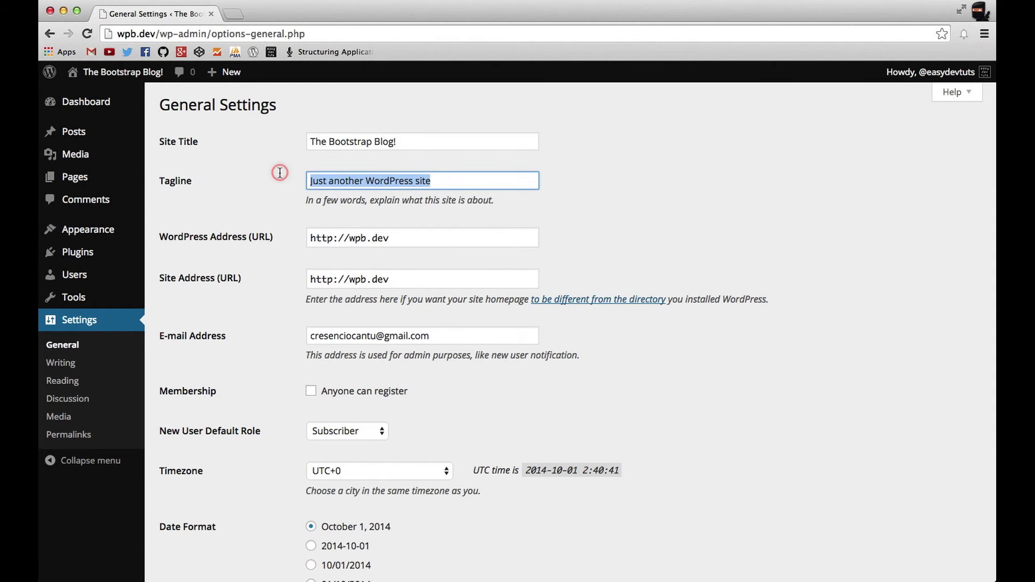
pyautogui.press('super+v')
pyautogui.moveTo(348, 180); pyautogui.dragTo(630, 188)
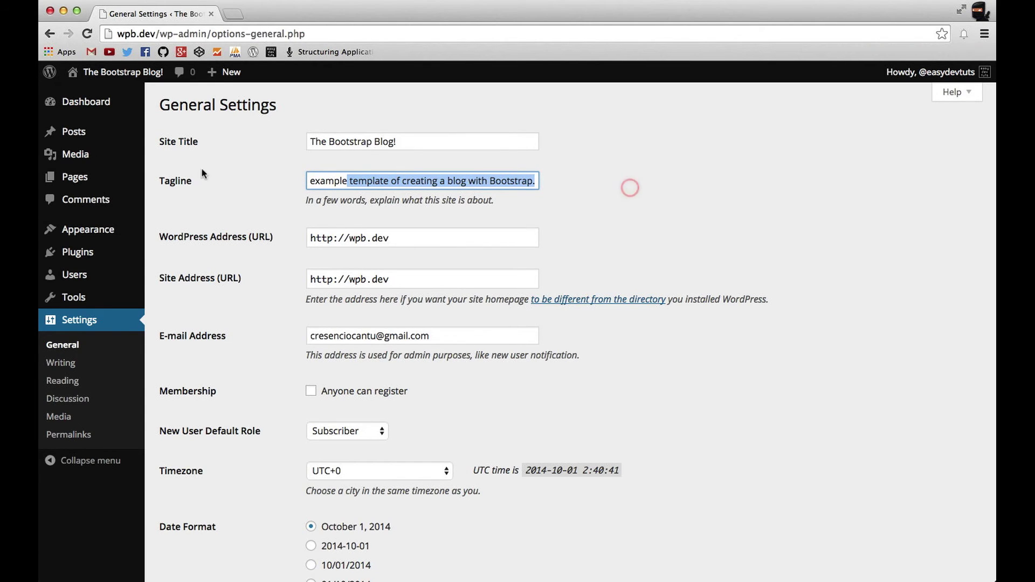
pyautogui.scroll(-5, 240, 469)
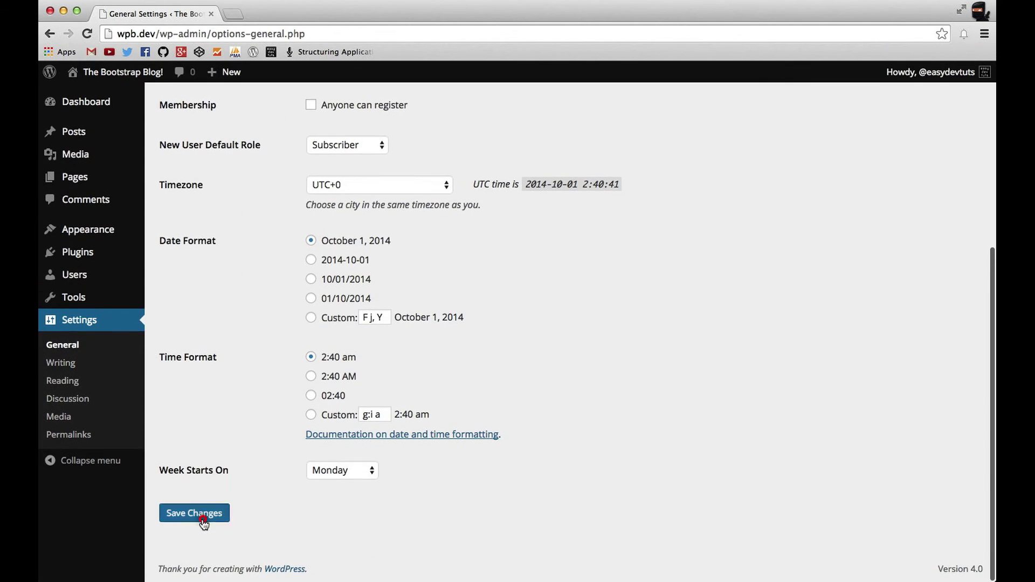
pyautogui.click(204, 519)
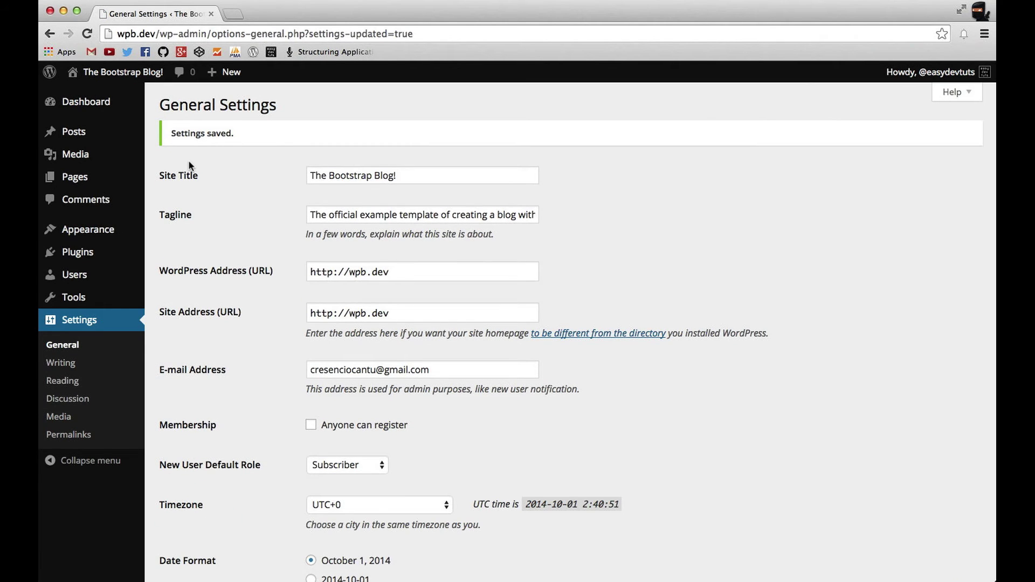
pyautogui.moveTo(113, 72)
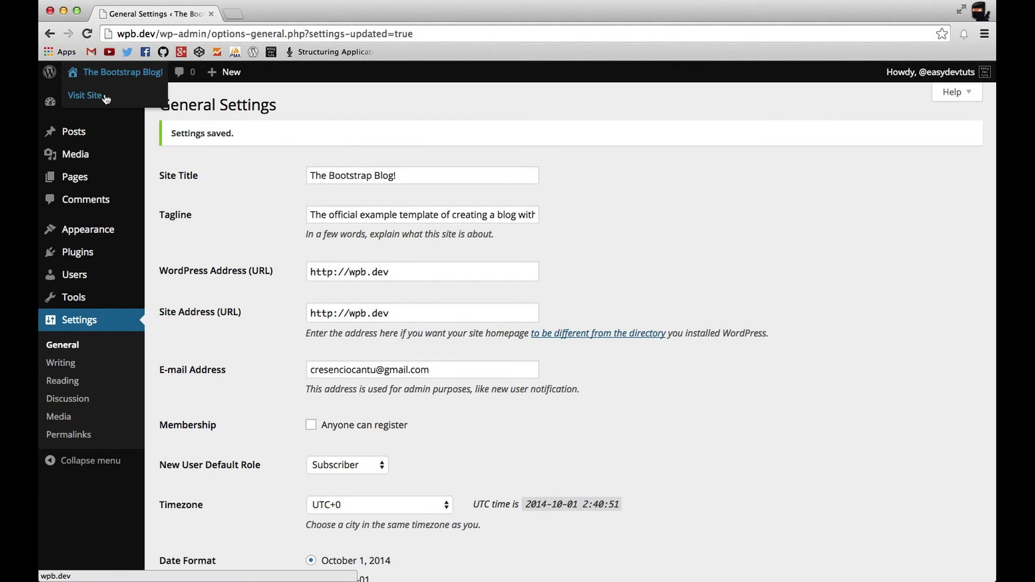
pyautogui.click(100, 97)
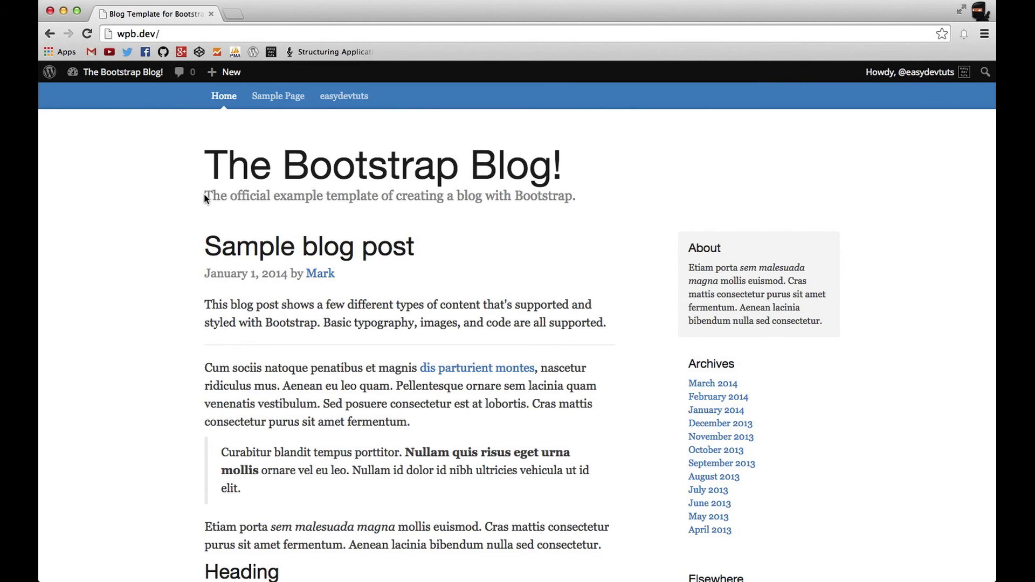
# Select the new tagline on the live blog to check it, then return to index.php
pyautogui.moveTo(205, 196); pyautogui.dragTo(597, 201)
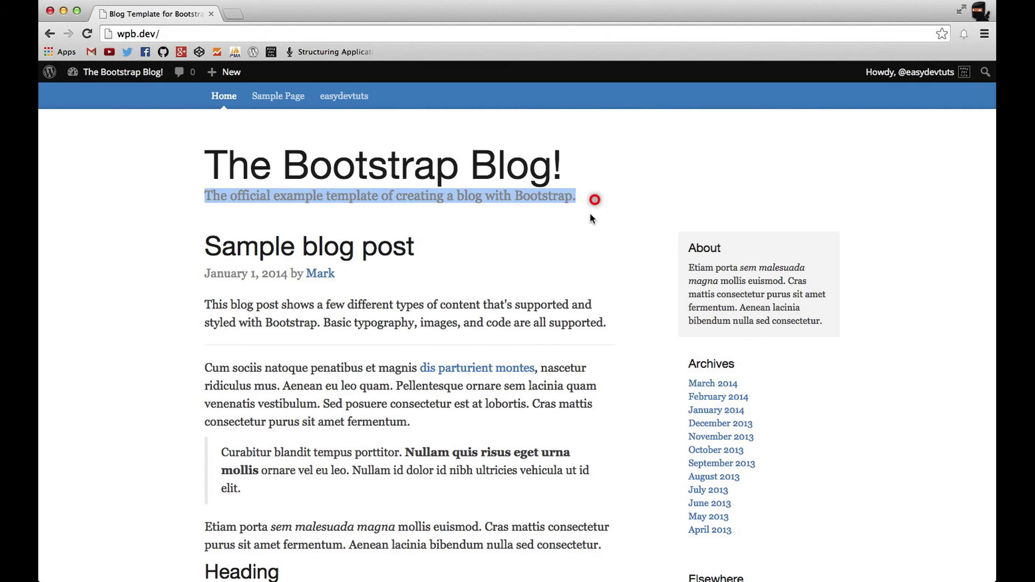
pyautogui.click(591, 214)
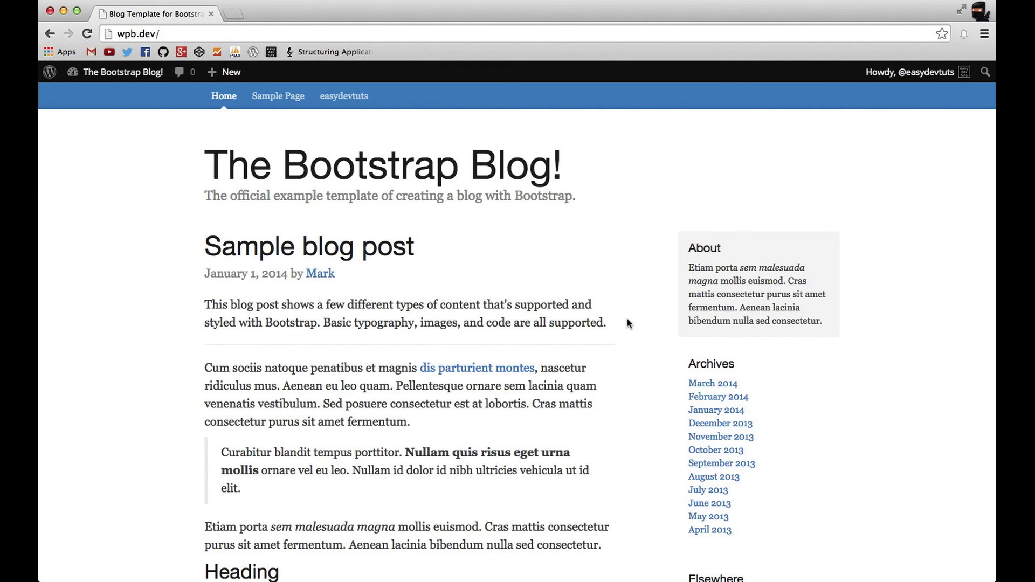
pyautogui.press('super+Tab')
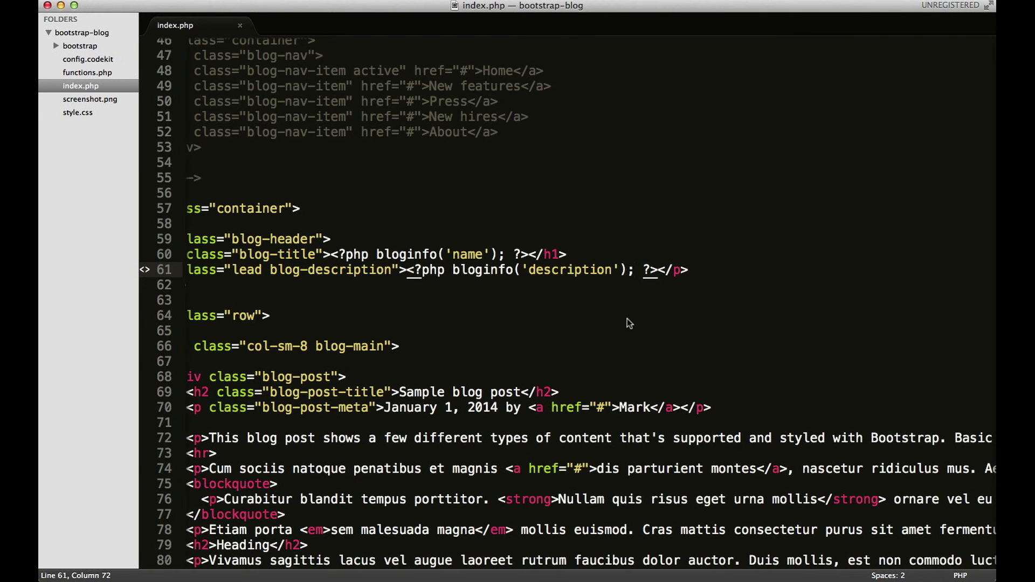
# Replace the line 11 <title> text with the <?php bloginfo('name'); ?> code copied from line 60
pyautogui.moveTo(529, 255); pyautogui.dragTo(326, 257)
pyautogui.press('super+c')
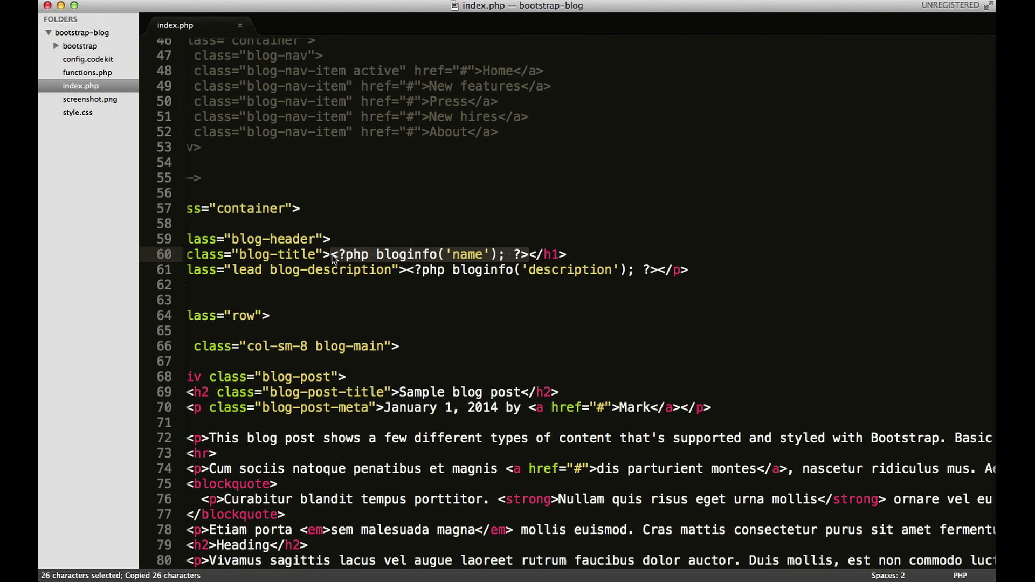
pyautogui.hscroll(-3, 333, 258)
pyautogui.scroll(13, 333, 257)
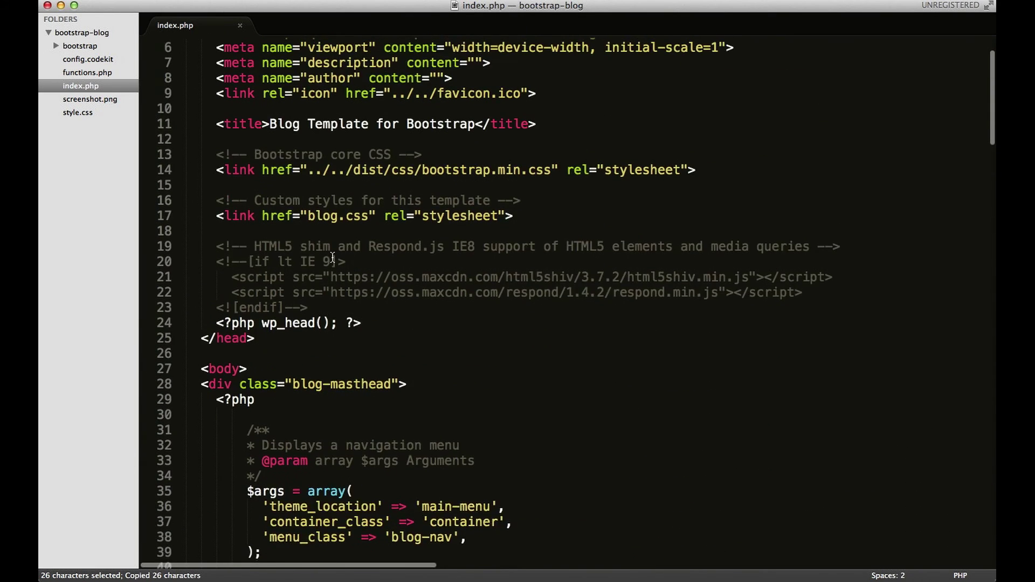
pyautogui.scroll(2, 333, 258)
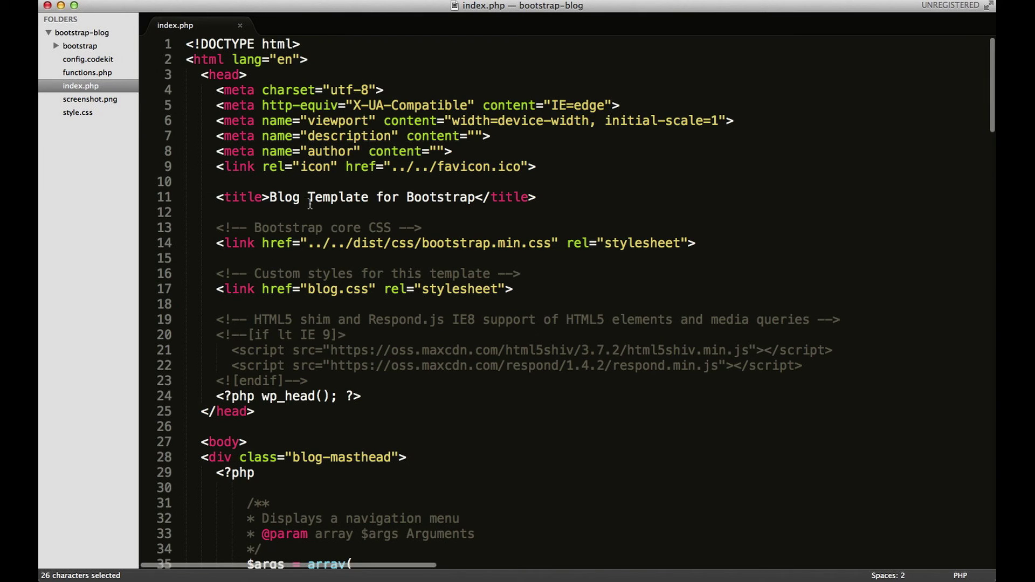
pyautogui.moveTo(475, 197); pyautogui.dragTo(272, 198)
pyautogui.press('super+v')
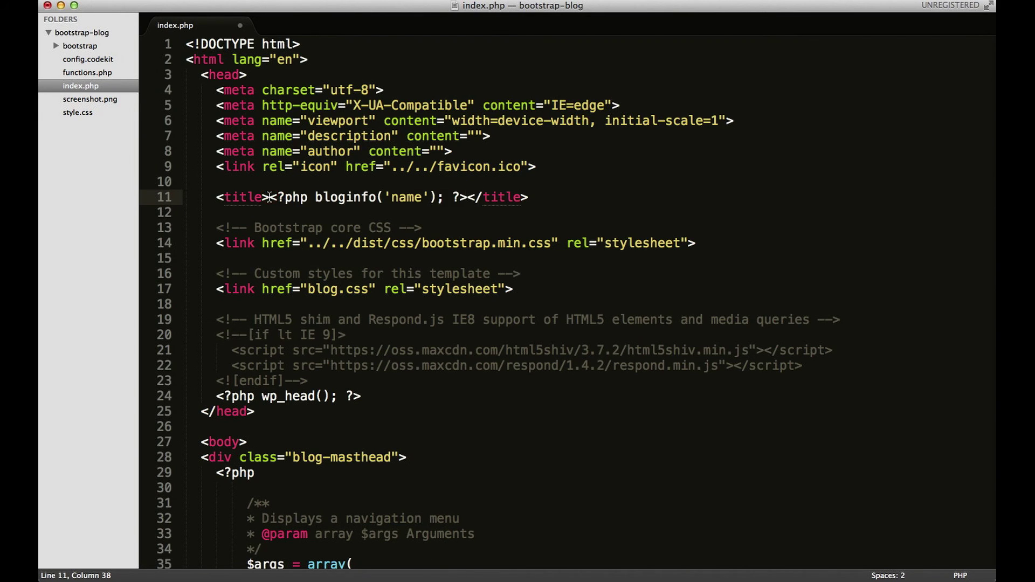
# Copy the bloginfo('description') code from line 61 and place the cursor in the empty meta description content
pyautogui.scroll(-15, 269, 198)
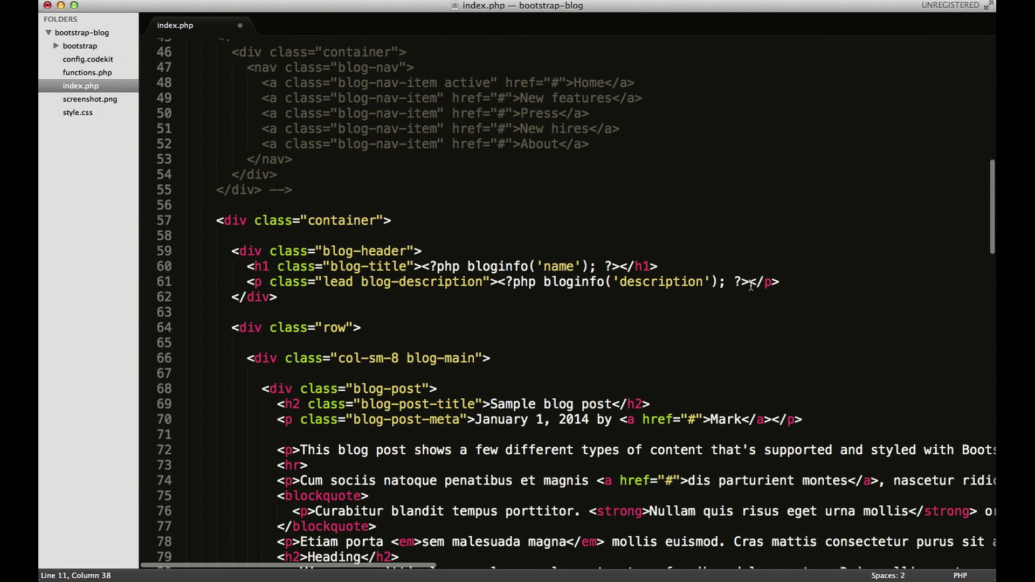
pyautogui.moveTo(750, 283); pyautogui.dragTo(501, 281)
pyautogui.press('super+c')
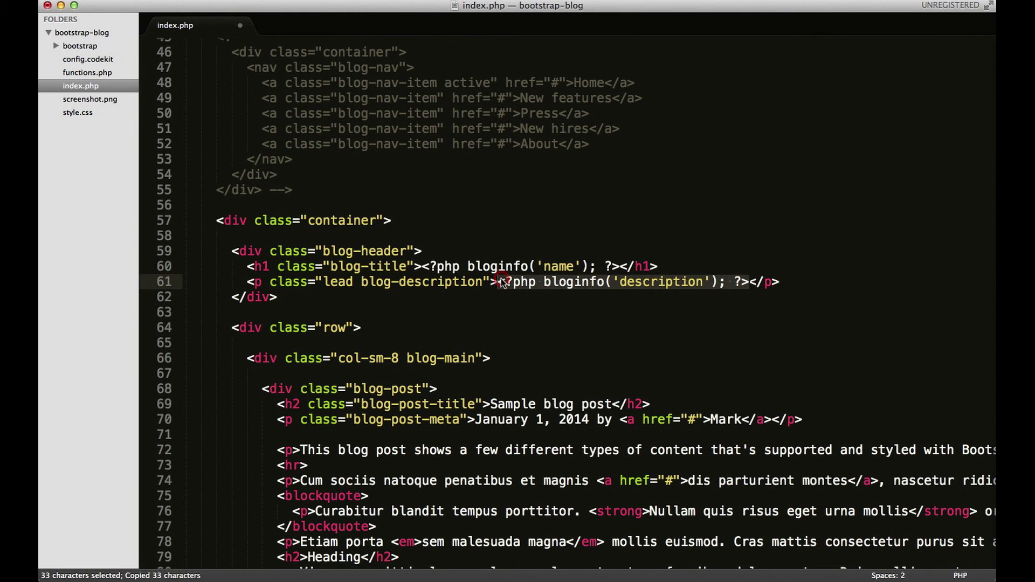
pyautogui.scroll(15, 500, 281)
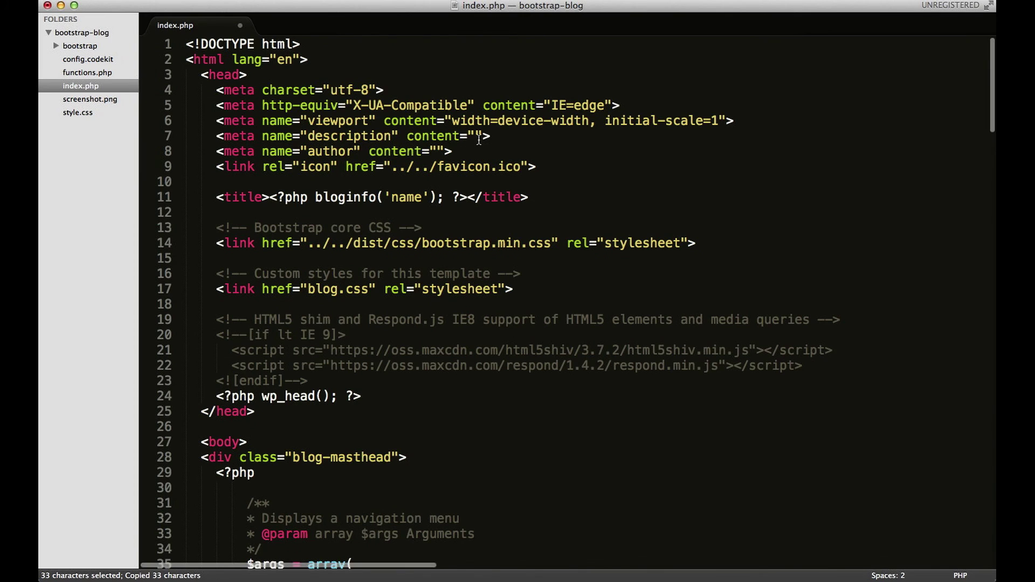
pyautogui.click(479, 139)
# Paste bloginfo('description') into the meta description and delete the stylesheet link lines 13–17
pyautogui.press('super+v')
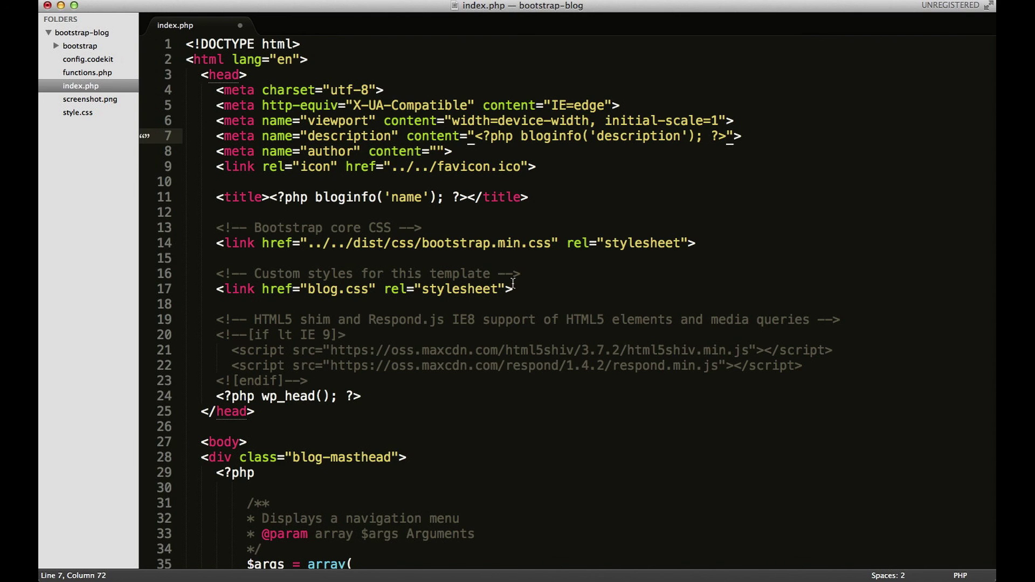
pyautogui.moveTo(515, 287); pyautogui.dragTo(198, 231)
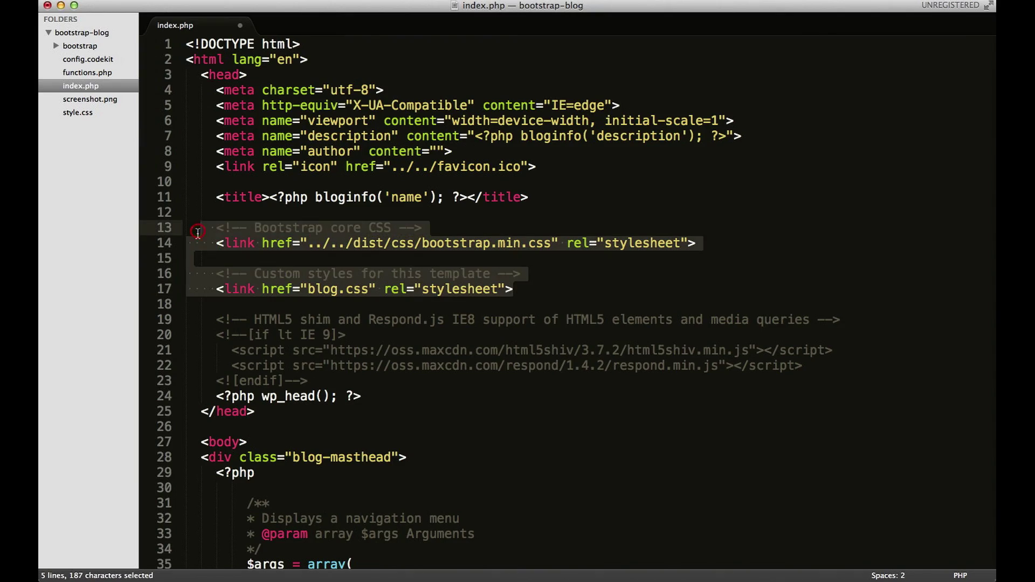
pyautogui.press('BackSpace')
pyautogui.scroll(-20, 198, 232)
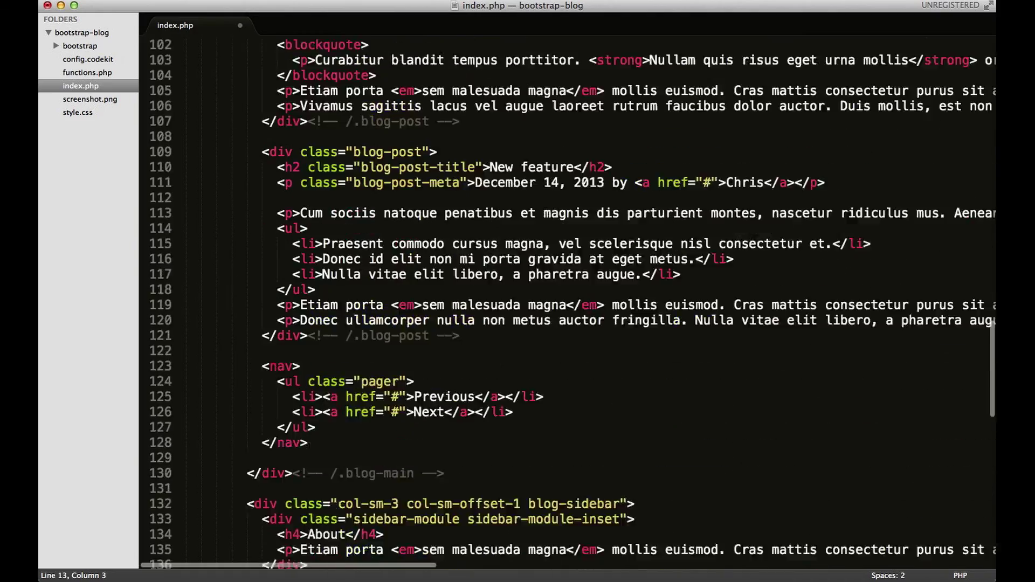